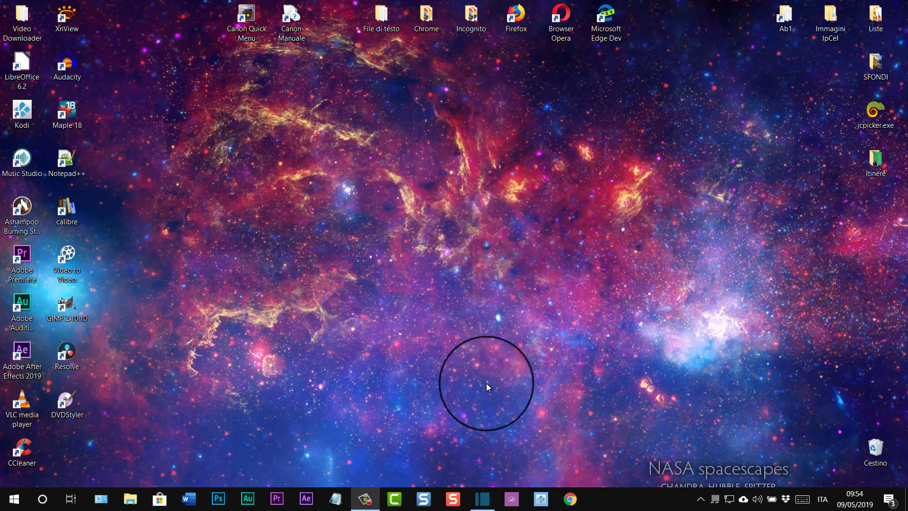
# Open Shotcut and view the information about the installed version, closing it when done.
pyautogui.click(482, 500)
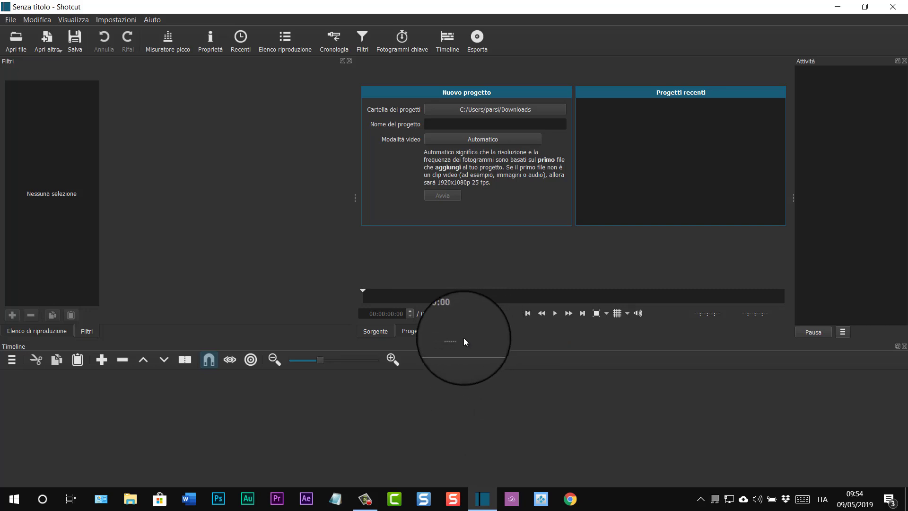
pyautogui.click(153, 19)
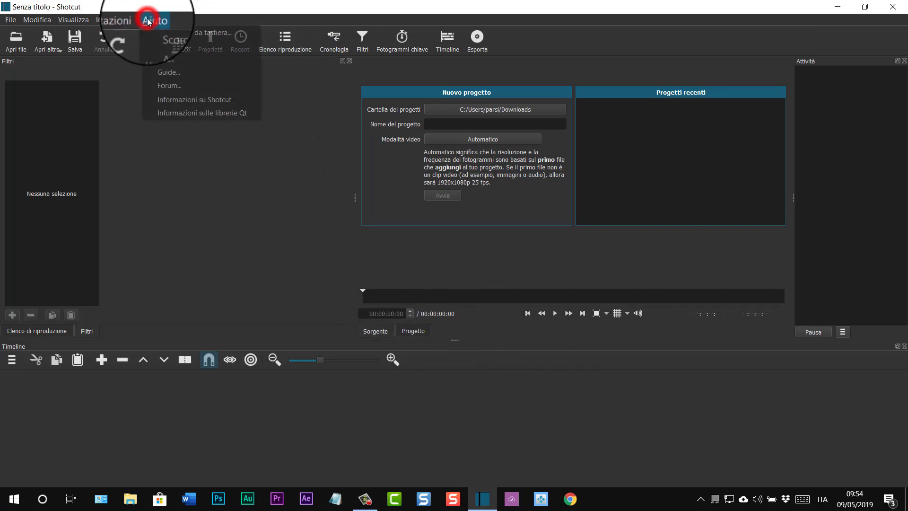
pyautogui.click(178, 98)
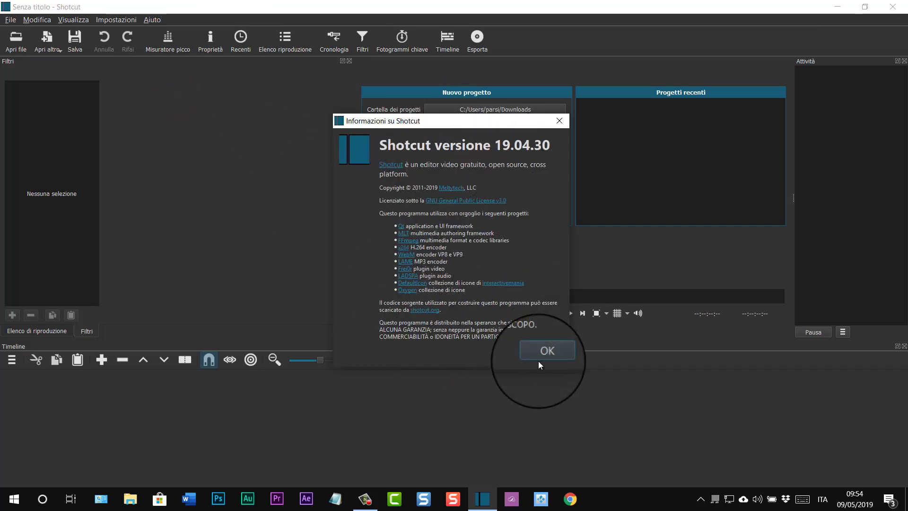
pyautogui.click(560, 121)
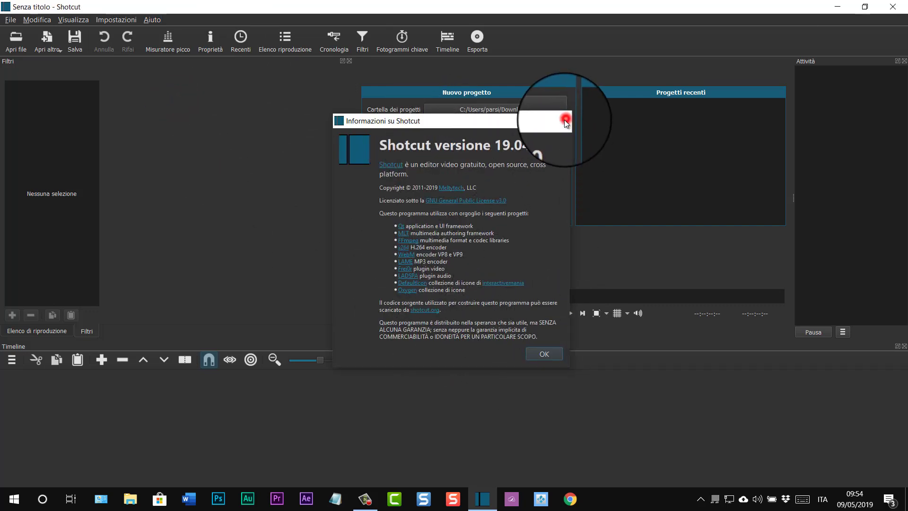
# Check whether an update is available for Shotcut.
pyautogui.click(147, 20)
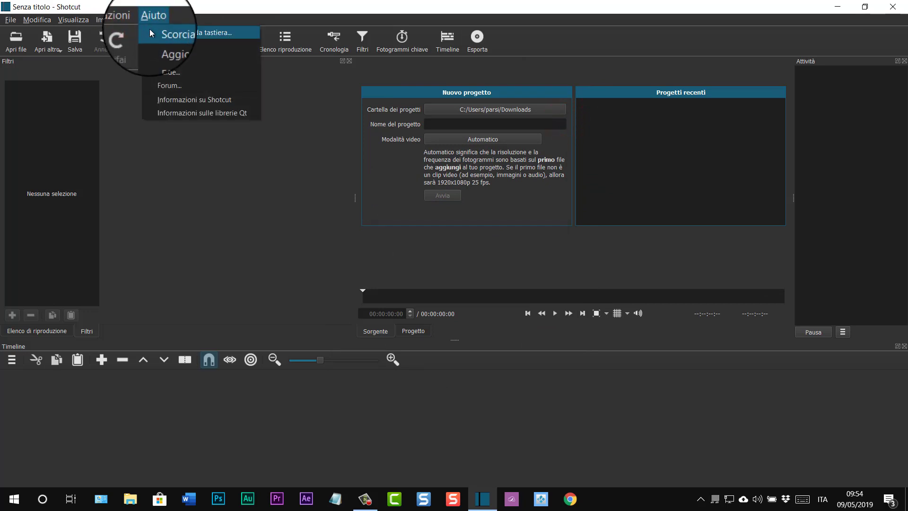
pyautogui.click(177, 46)
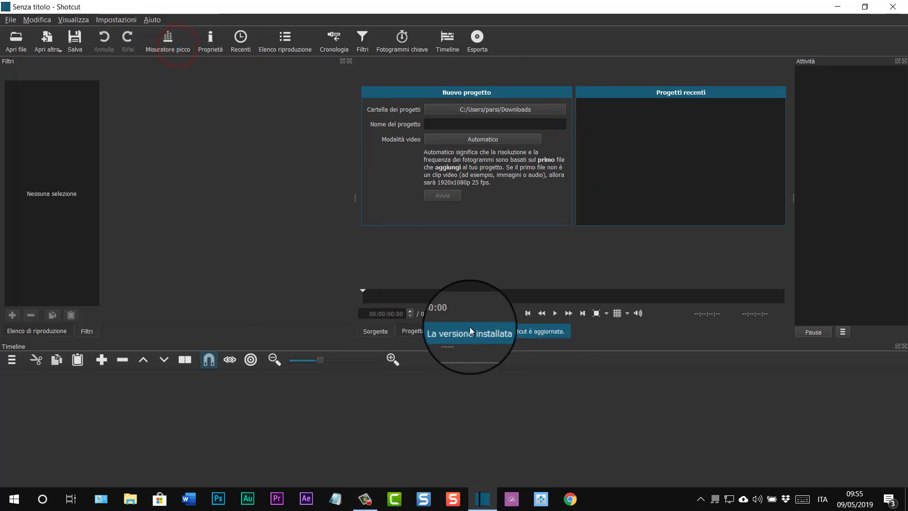
pyautogui.click(284, 238)
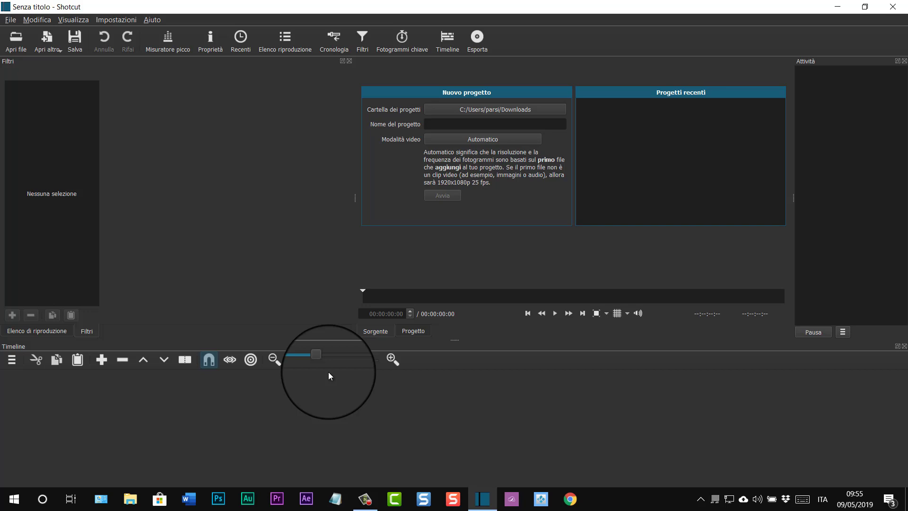
# Create a new project named "chroma key" in the Downloads folder with automatic video mode.
pyautogui.click(436, 125)
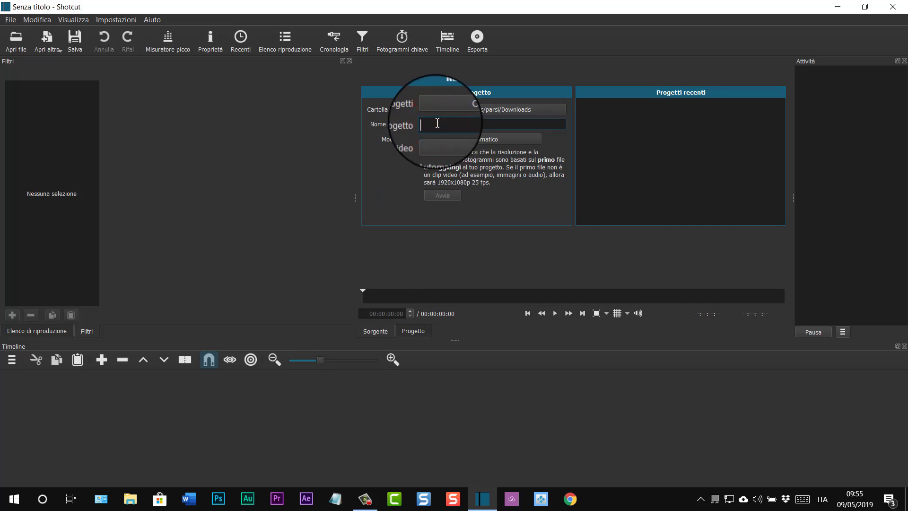
pyautogui.write('chroma k')
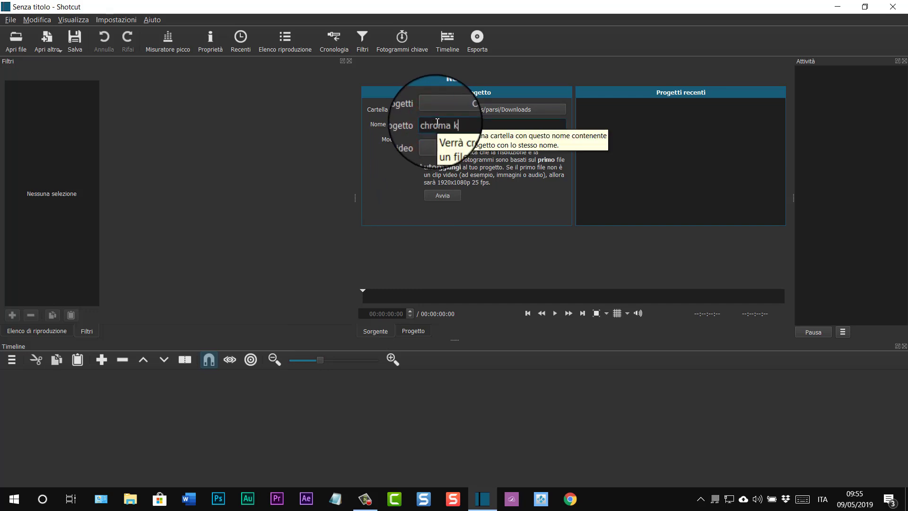
pyautogui.write('ey')
pyautogui.click(492, 200)
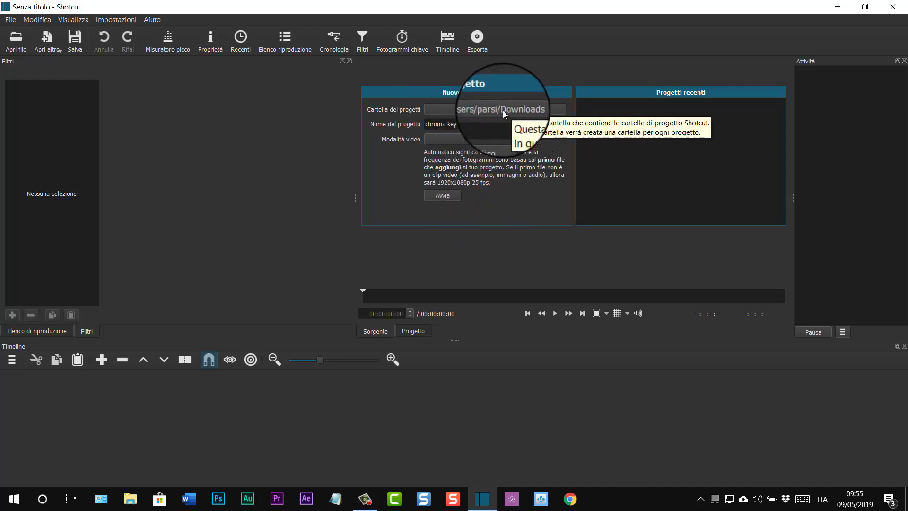
pyautogui.click(451, 195)
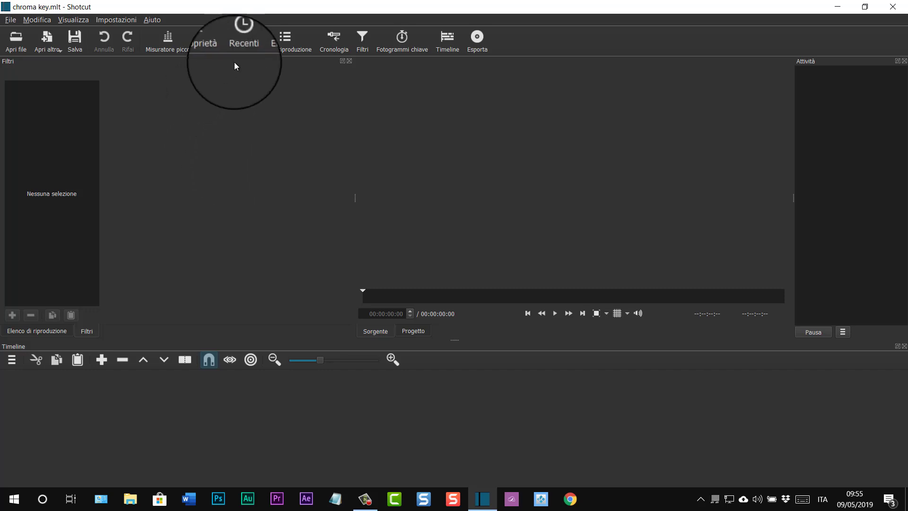
# Add green screen 1.mp4 and green screen 2.mp4 from the Download folder to the playlist.
pyautogui.click(291, 43)
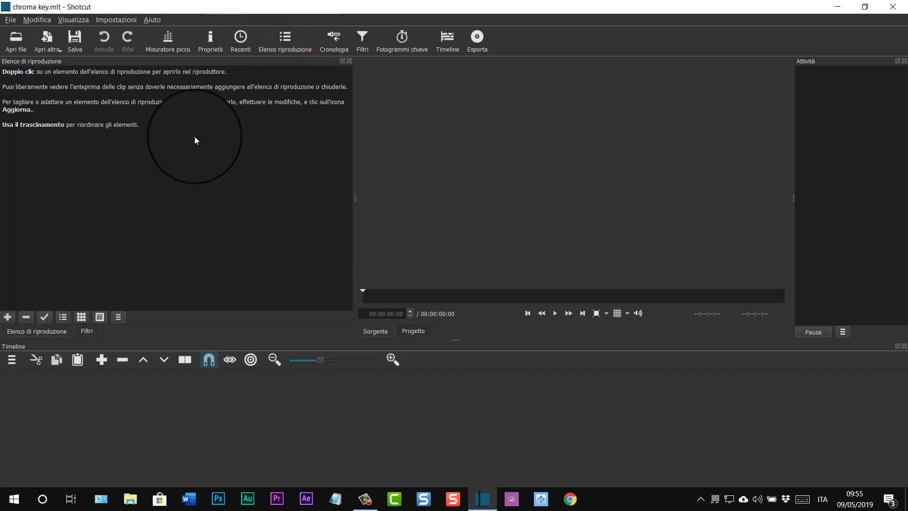
pyautogui.click(136, 498)
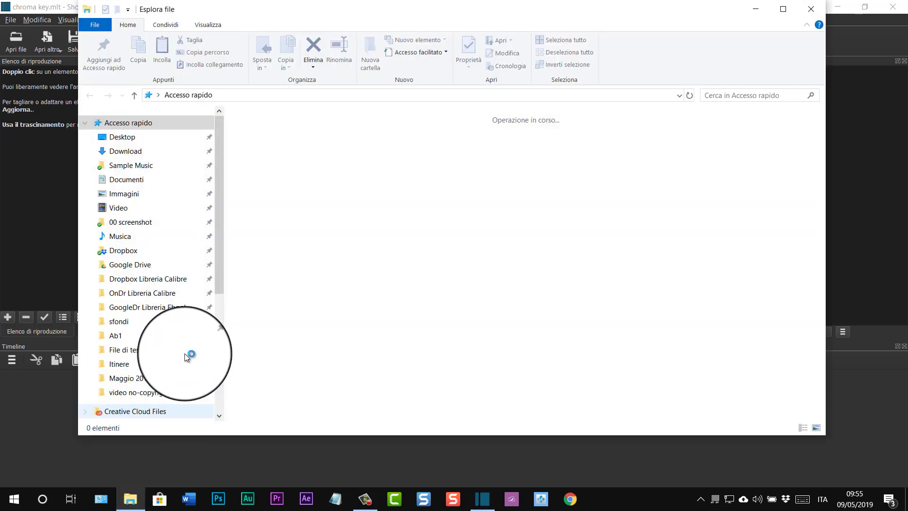
pyautogui.click(136, 153)
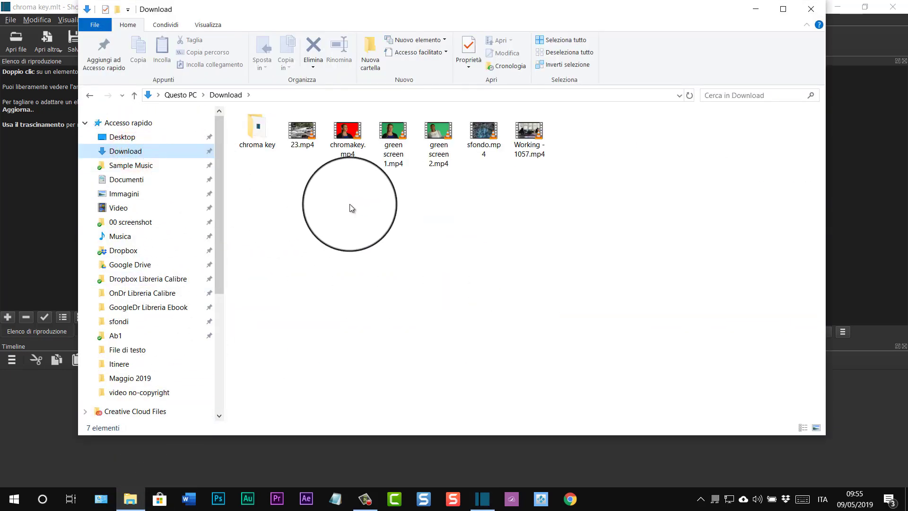
pyautogui.click(390, 140)
pyautogui.keyDown('ctrl'); pyautogui.click(438, 137); pyautogui.keyUp('ctrl')
pyautogui.moveTo(392, 138); pyautogui.dragTo(52, 168)
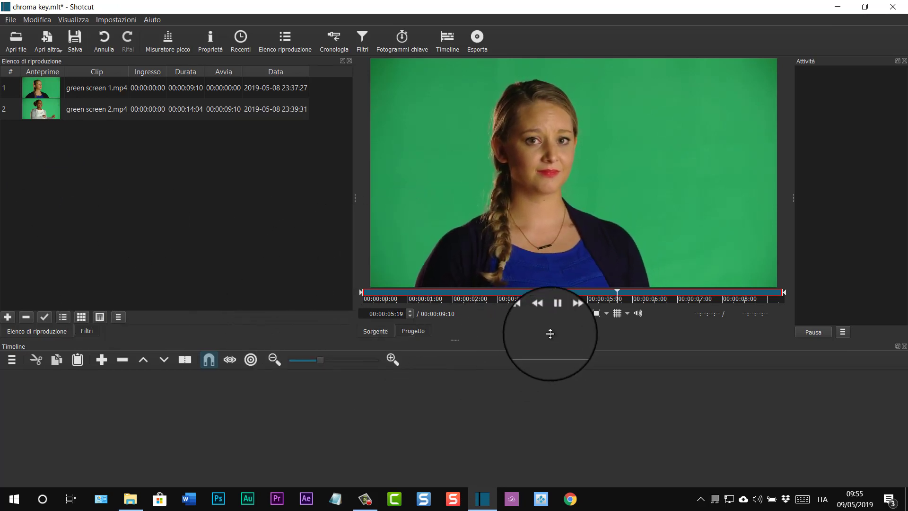
# Pause the green screen 1.mp4 preview, and play green screen 2.mp4 for a few seconds in the player.
pyautogui.click(559, 319)
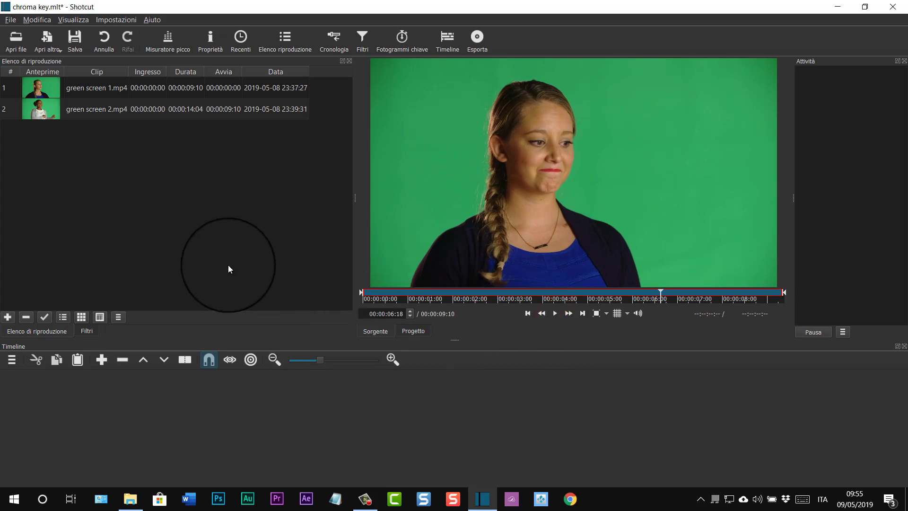
pyautogui.click(73, 111)
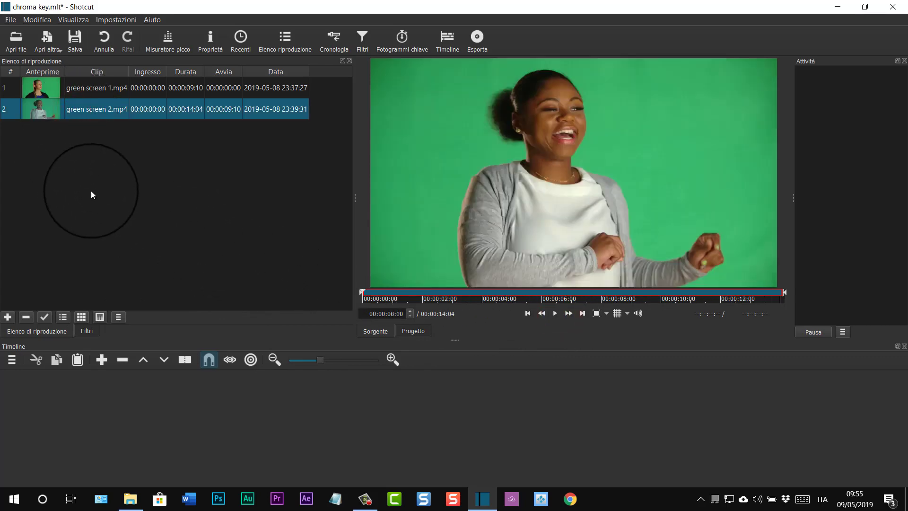
pyautogui.click(171, 111)
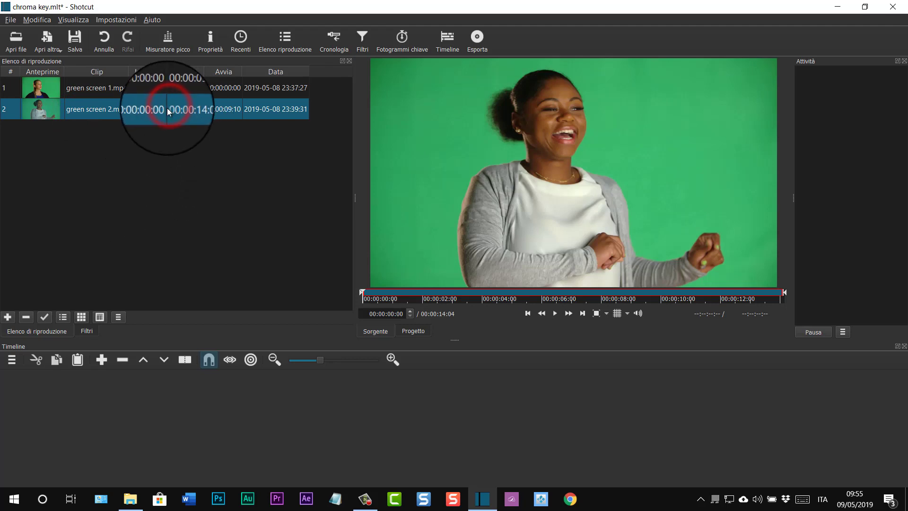
pyautogui.click(554, 313)
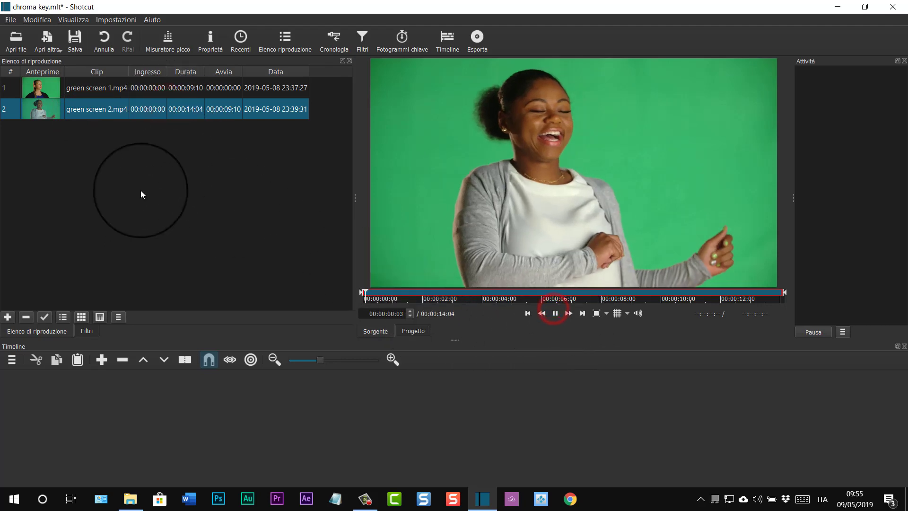
pyautogui.click(555, 313)
# Place green screen 1.mp4 from the playlist at the start of the empty timeline.
pyautogui.click(148, 88)
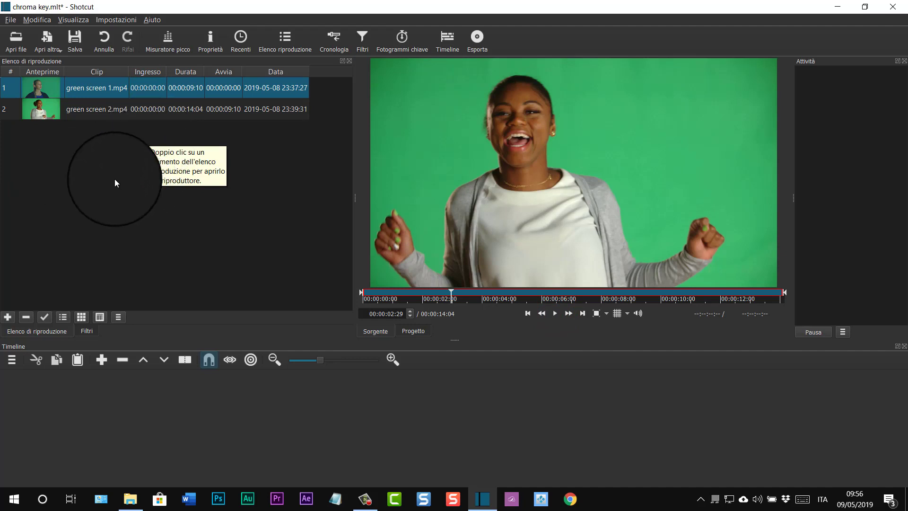
pyautogui.click(87, 89)
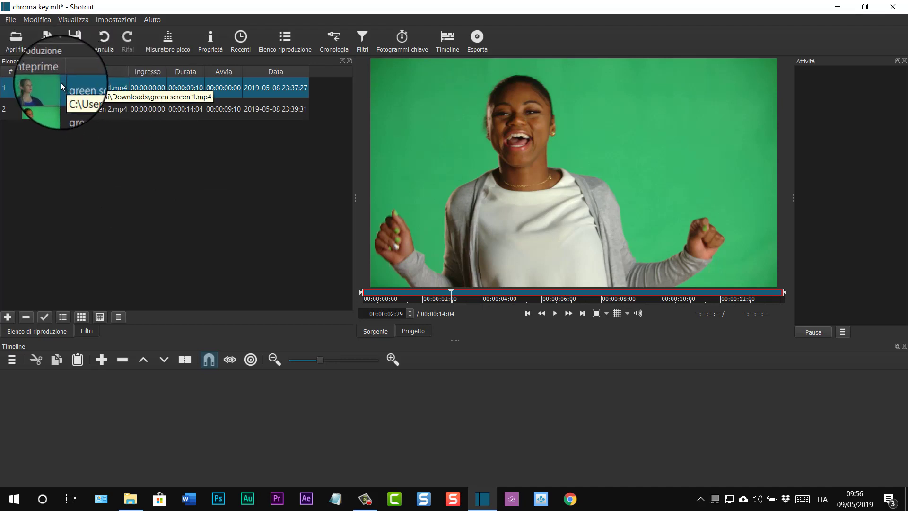
pyautogui.click(46, 85)
pyautogui.moveTo(47, 85); pyautogui.dragTo(121, 393)
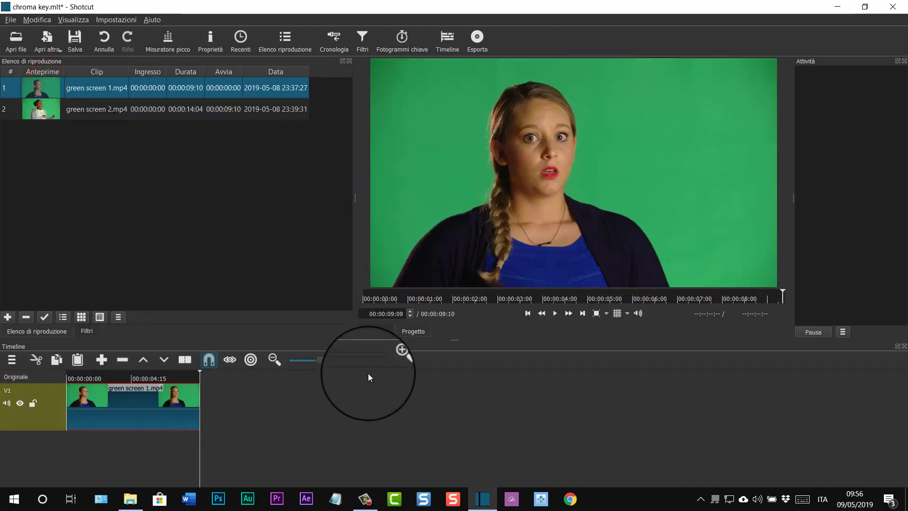
# Return the playhead to the start of the green screen 1.mp4 clip on the timeline.
pyautogui.click(318, 360)
pyautogui.moveTo(318, 360); pyautogui.dragTo(342, 360)
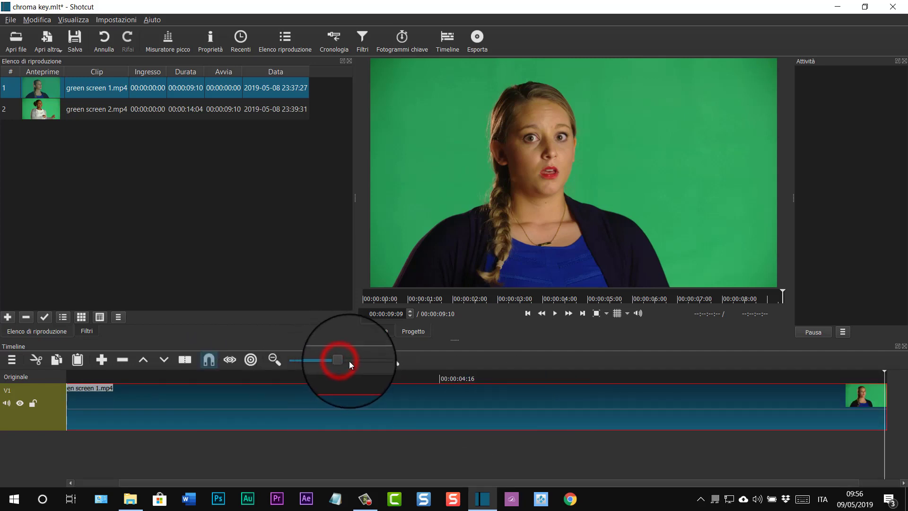
pyautogui.moveTo(349, 362); pyautogui.dragTo(353, 361)
pyautogui.click(797, 372)
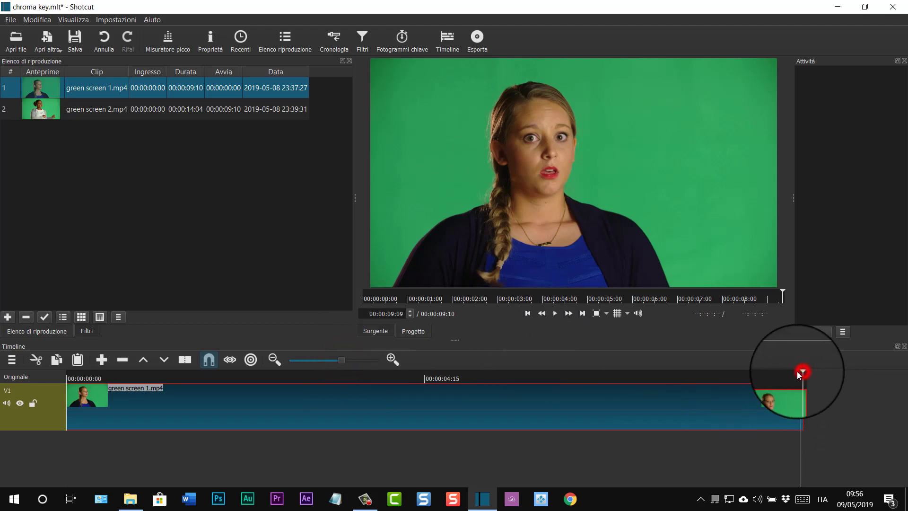
pyautogui.moveTo(796, 370); pyautogui.dragTo(68, 361)
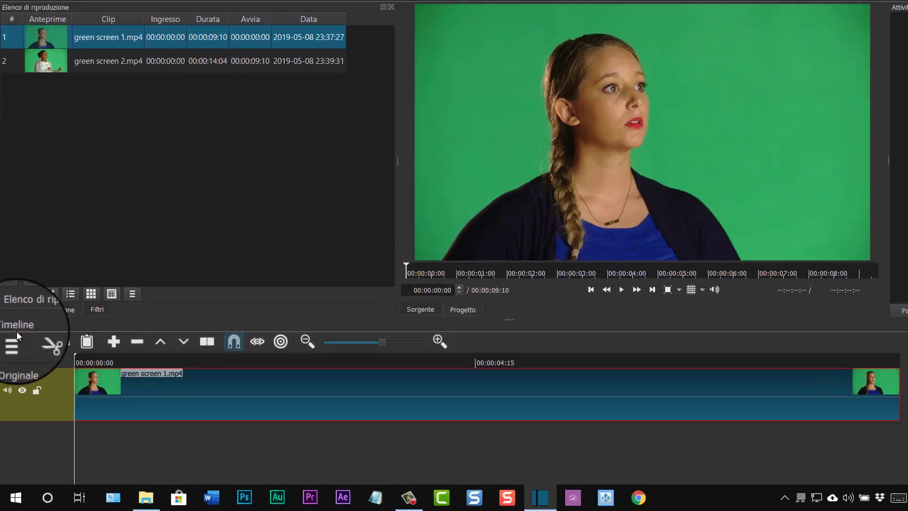
# Add a second video track and move the green screen 1.mp4 clip from V1 up to V2.
pyautogui.click(12, 341)
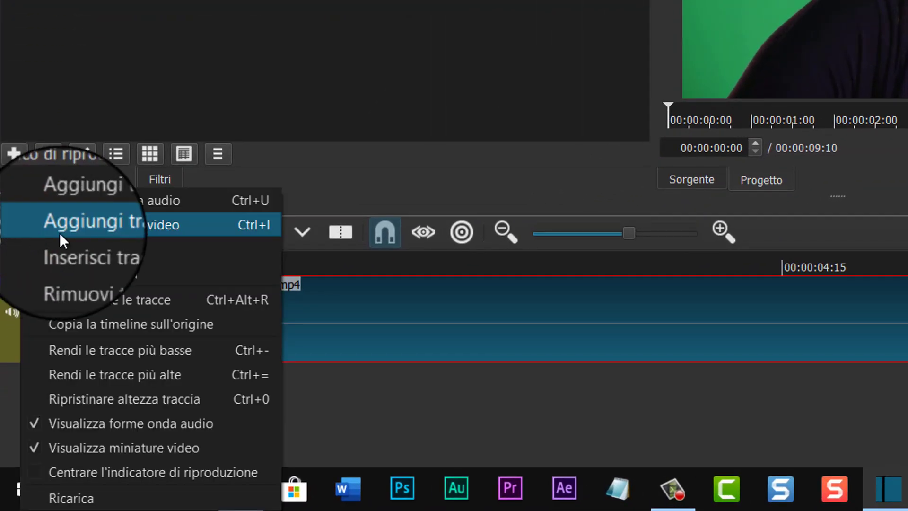
pyautogui.click(81, 228)
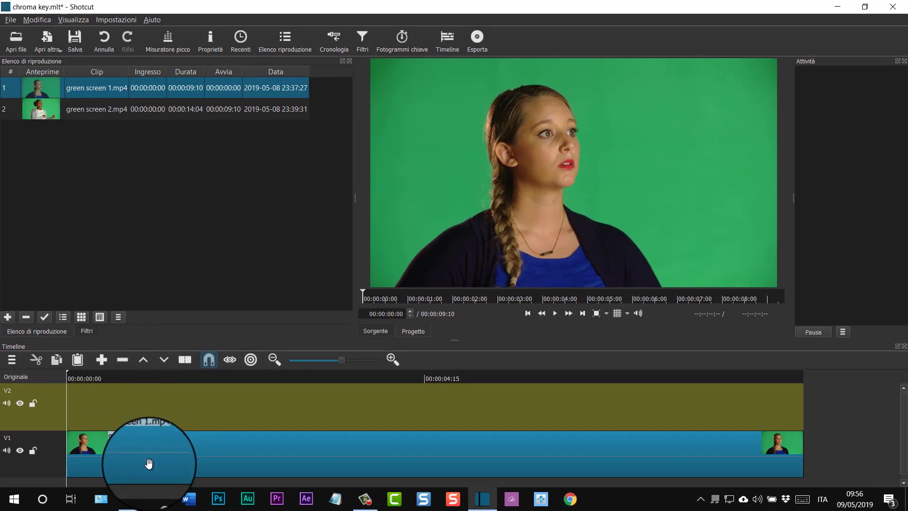
pyautogui.moveTo(148, 466); pyautogui.dragTo(134, 403)
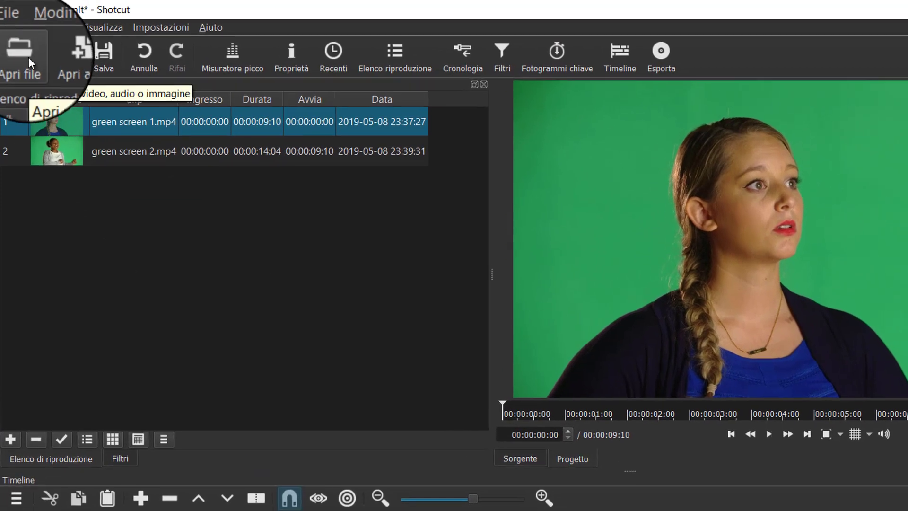
# Generate a solid red (#ff0000) clip with the Colore generator and open it in the player.
pyautogui.click(16, 28)
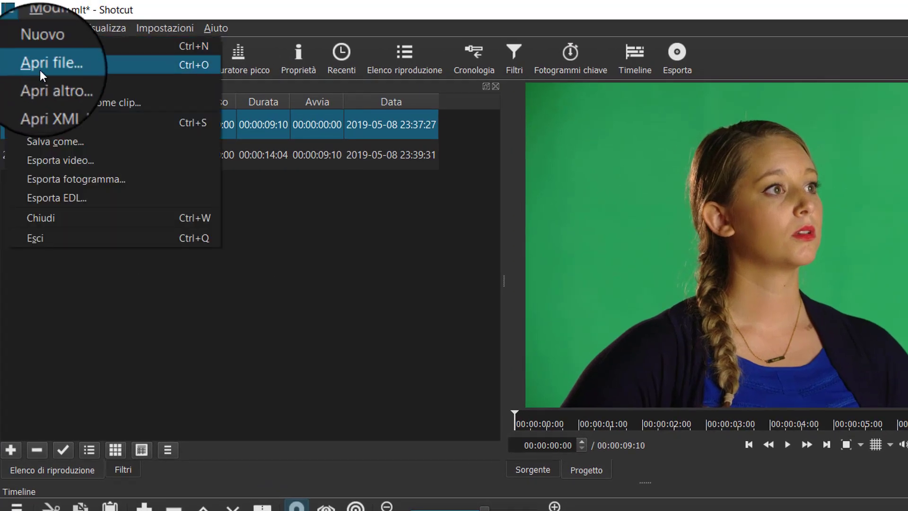
pyautogui.click(49, 83)
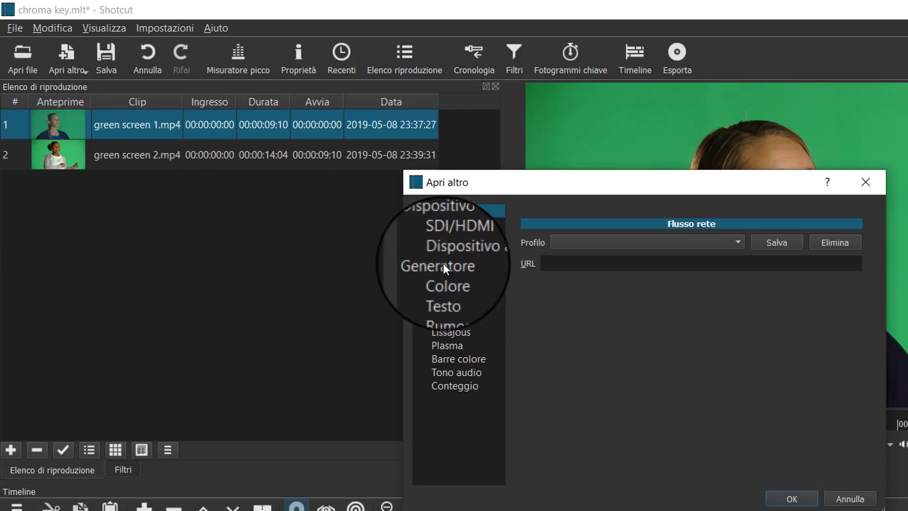
pyautogui.click(451, 281)
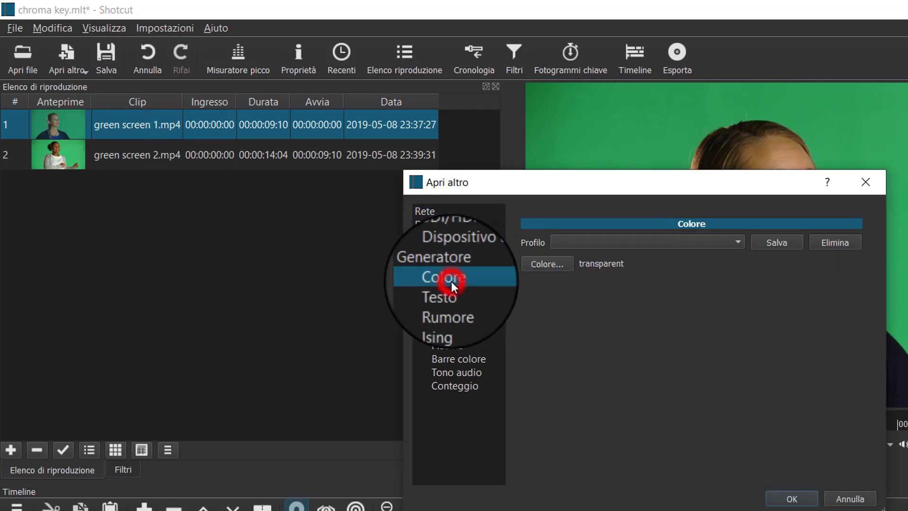
pyautogui.click(560, 263)
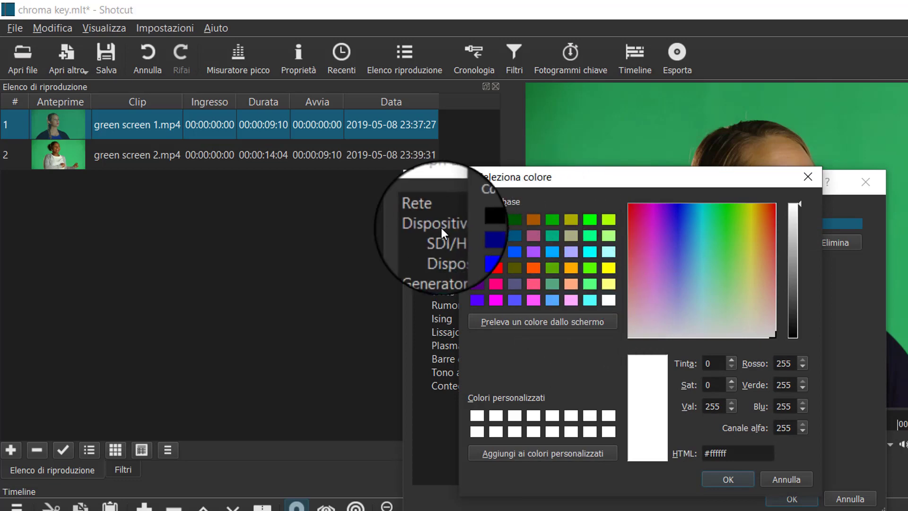
pyautogui.click(497, 267)
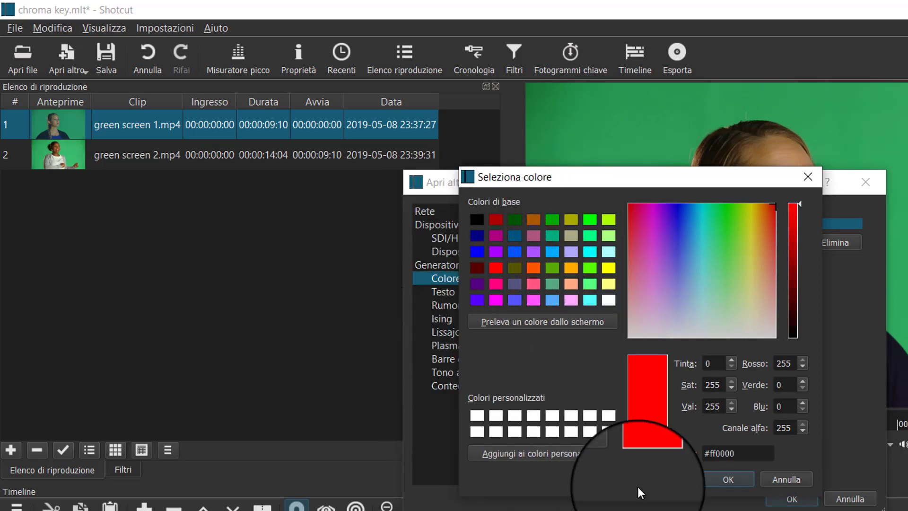
pyautogui.click(732, 480)
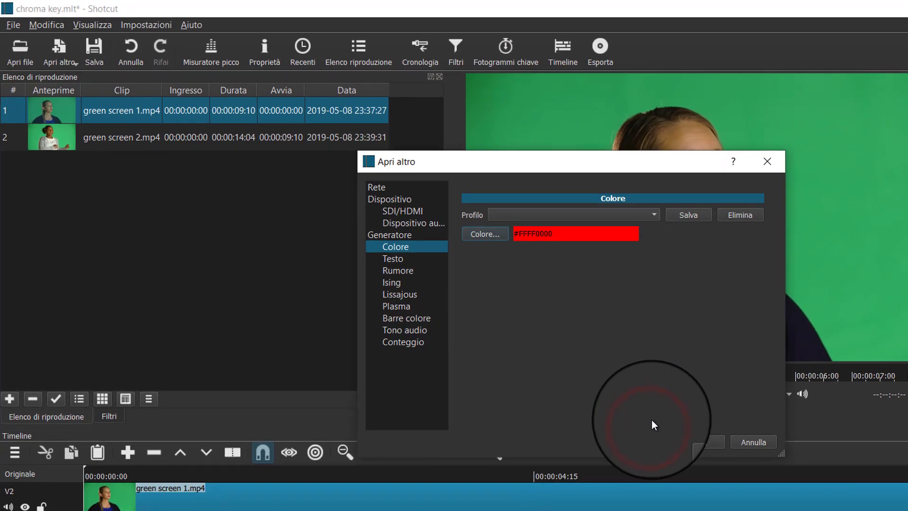
pyautogui.click(702, 455)
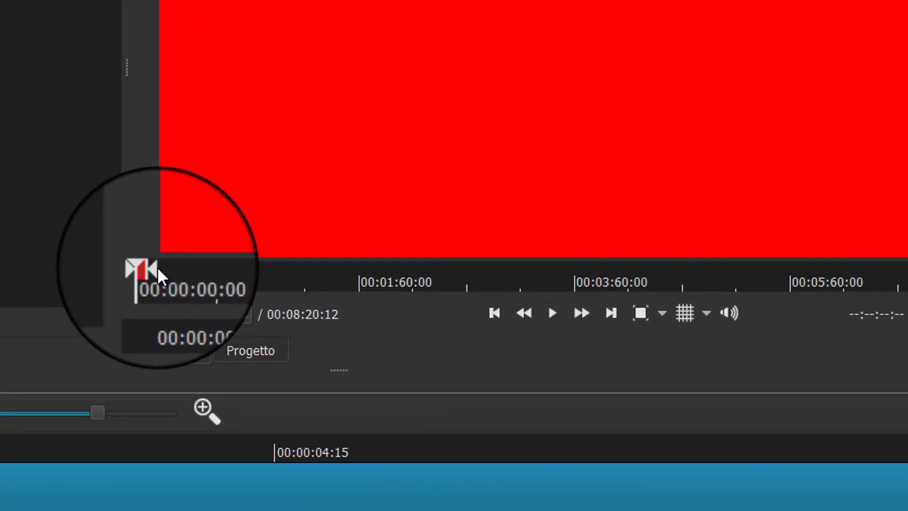
# Trim the red clip to 00:00:07:26 in the player and place it via the playlist at the start of track V1.
pyautogui.click(158, 267)
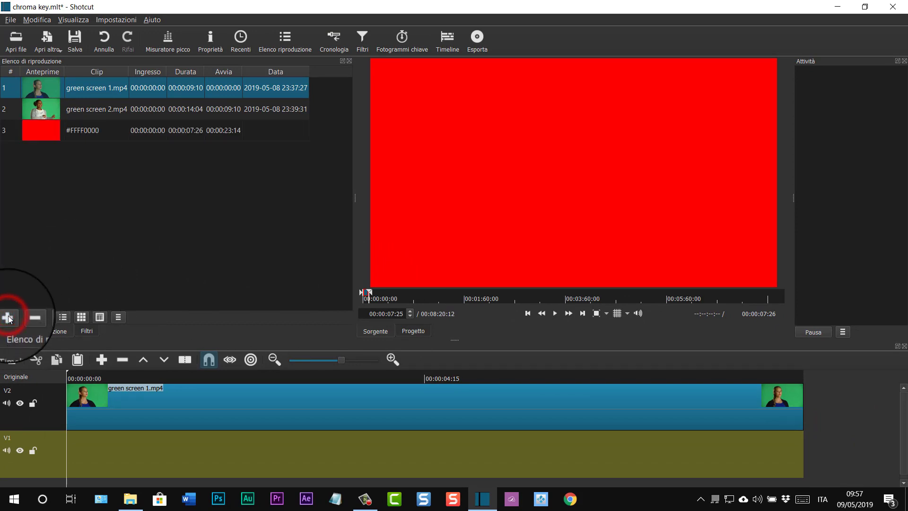
pyautogui.click(98, 137)
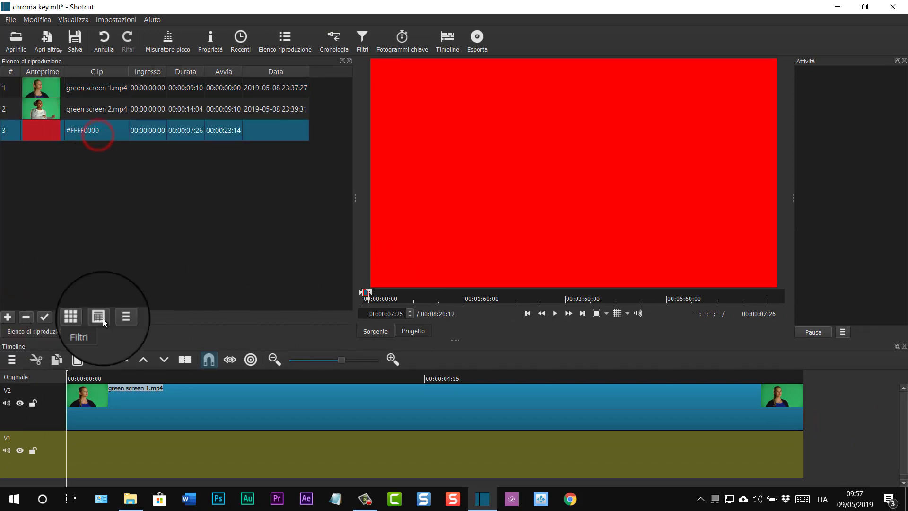
pyautogui.moveTo(46, 135); pyautogui.dragTo(180, 453)
pyautogui.moveTo(324, 459); pyautogui.dragTo(200, 460)
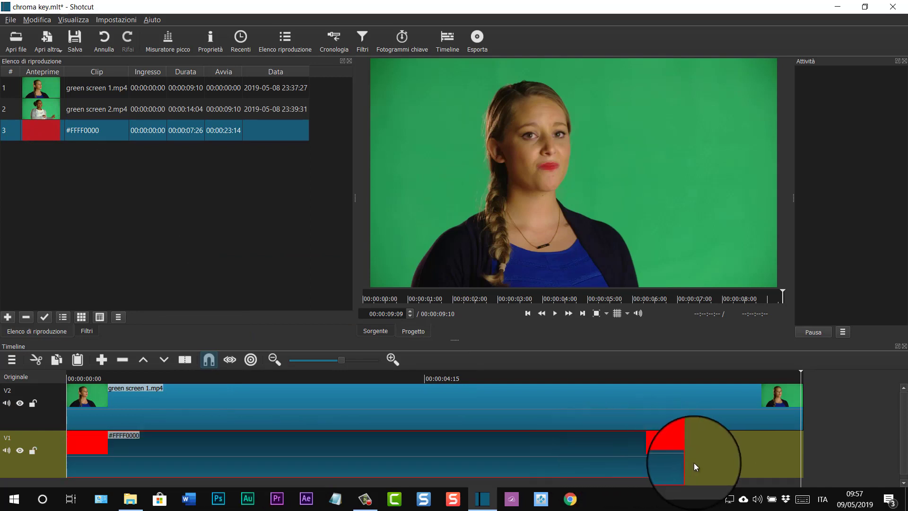
# Shorten the red clip on V1 to about 1.6 seconds and play the timeline briefly as a check.
pyautogui.moveTo(686, 456); pyautogui.dragTo(189, 452)
pyautogui.click(555, 313)
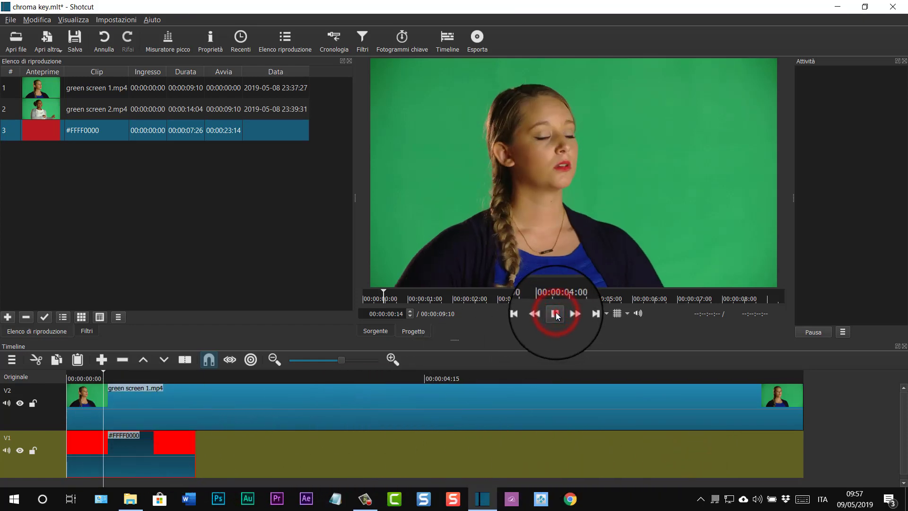
pyautogui.click(555, 312)
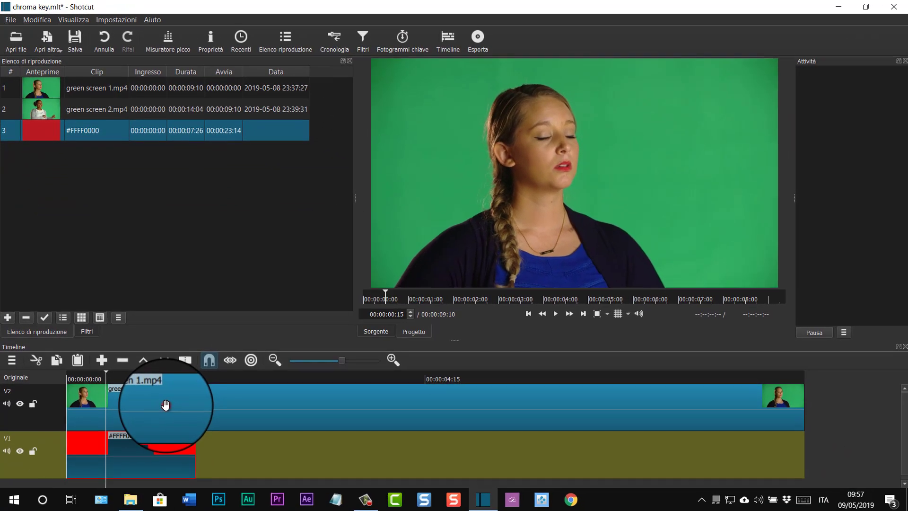
# Add the video filter Chroma key: semplice to the green screen 1.mp4 clip on V2.
pyautogui.click(214, 507)
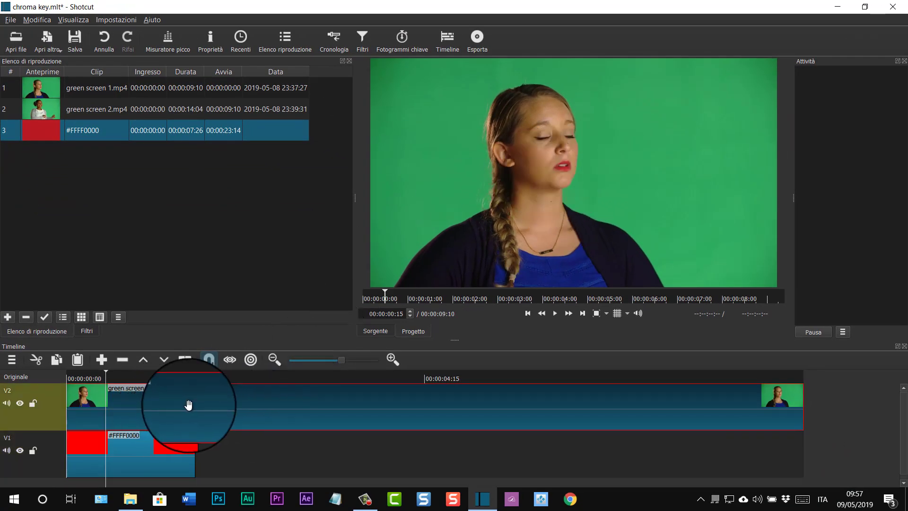
pyautogui.click(362, 38)
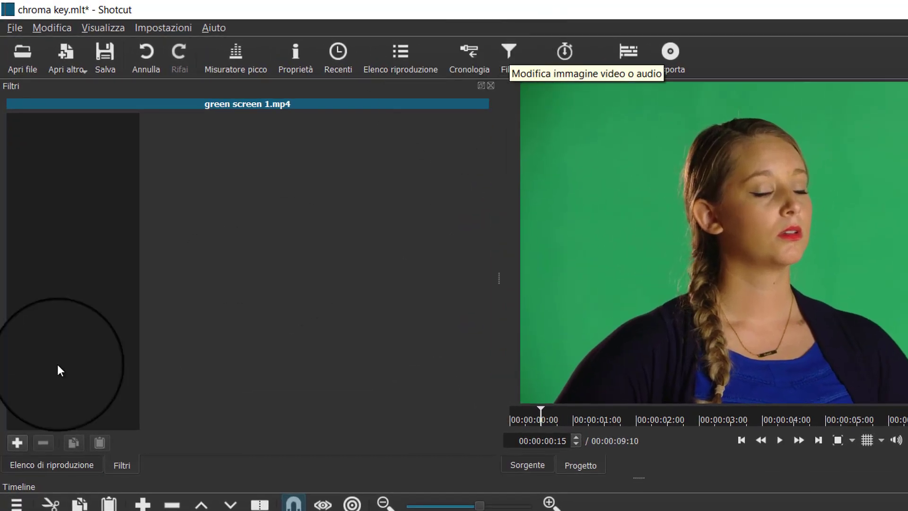
pyautogui.click(20, 442)
pyautogui.click(97, 141)
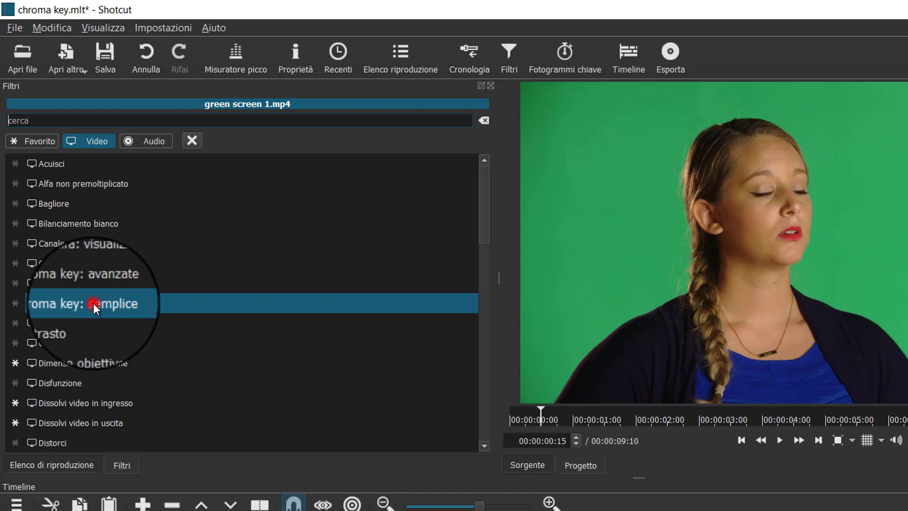
pyautogui.click(94, 308)
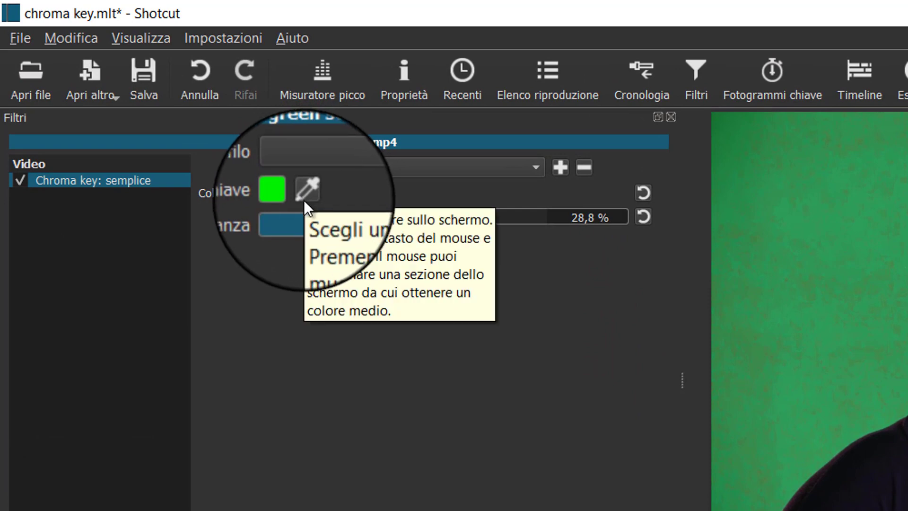
# Sample the chroma key colour from the green backdrop beside the woman's head in the preview.
pyautogui.click(304, 196)
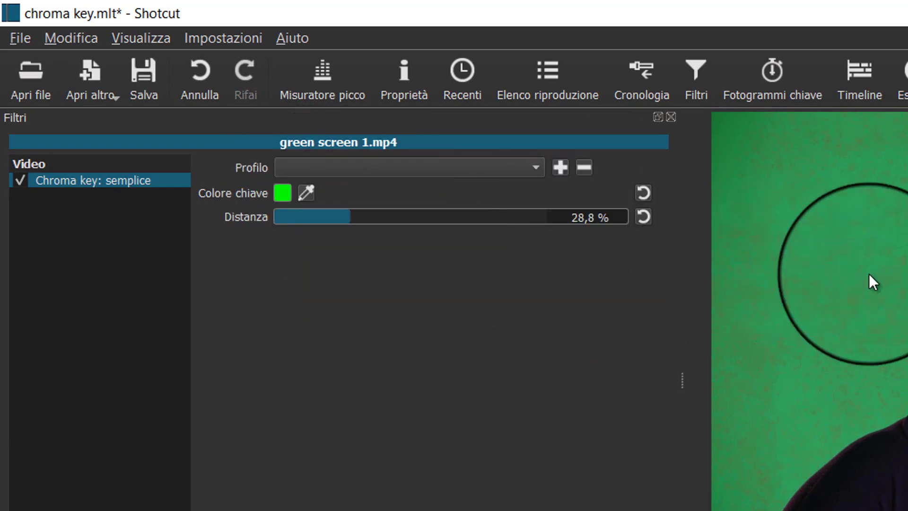
pyautogui.click(305, 189)
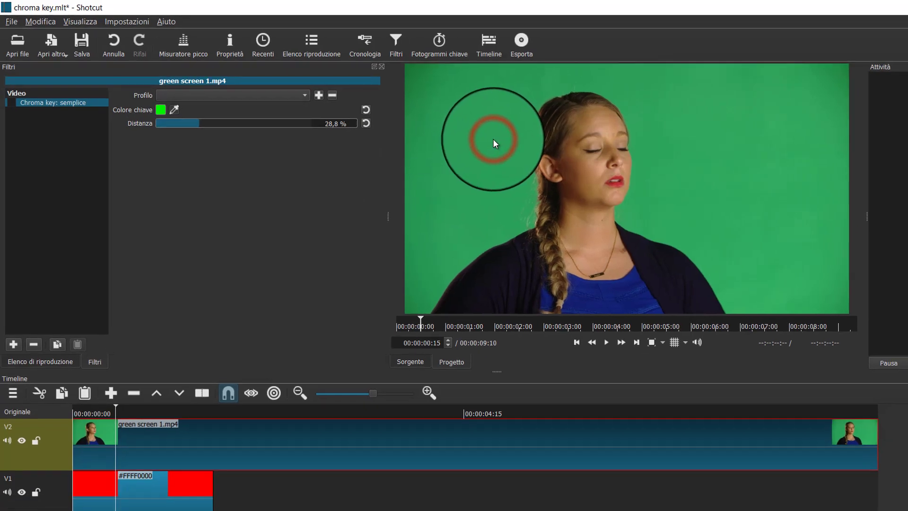
pyautogui.click(509, 144)
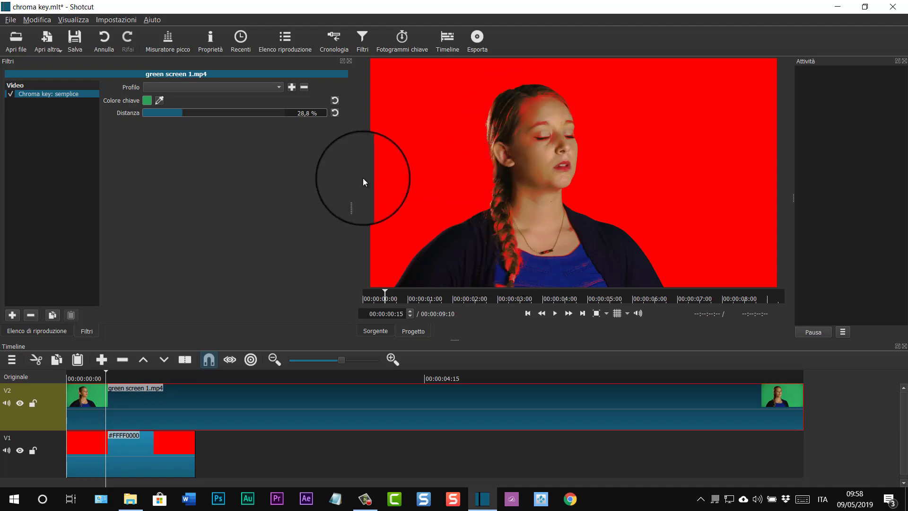
# Try a chroma key distance of 5.9%, and settle on 19.4%.
pyautogui.click(181, 113)
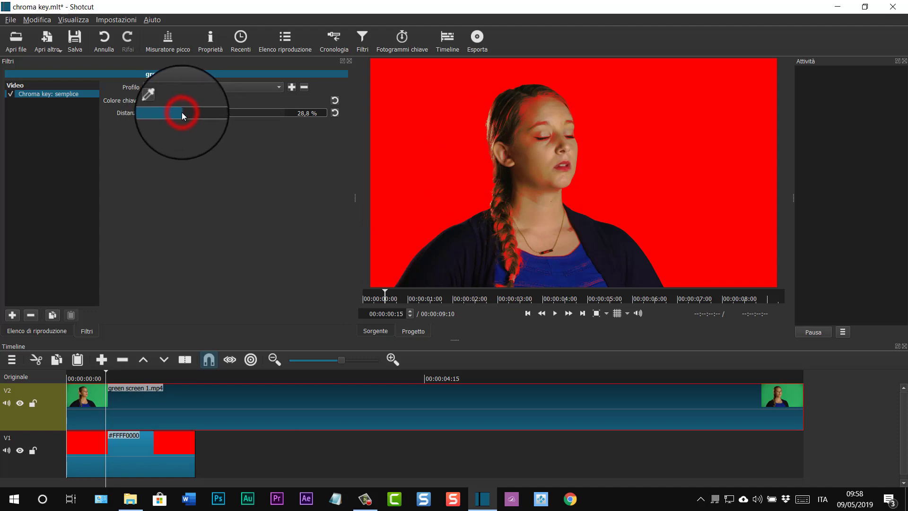
pyautogui.moveTo(182, 112); pyautogui.dragTo(149, 111)
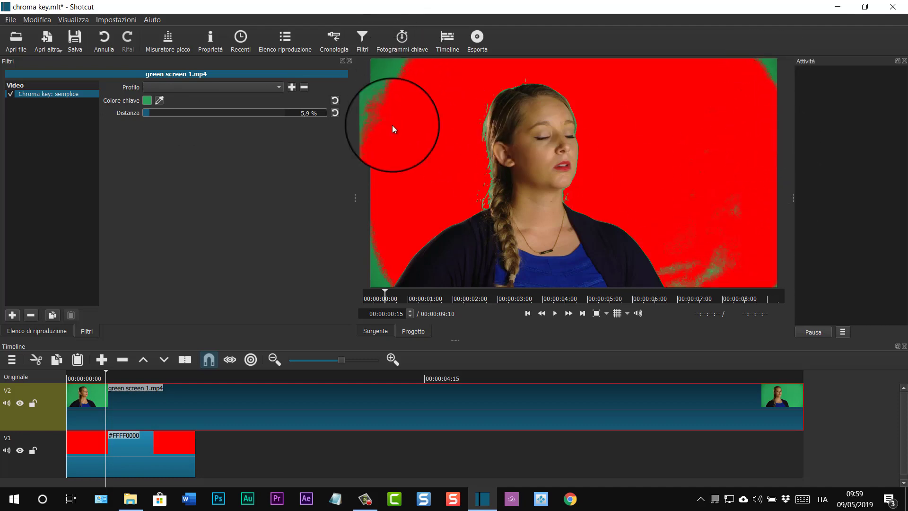
pyautogui.moveTo(149, 110); pyautogui.dragTo(171, 114)
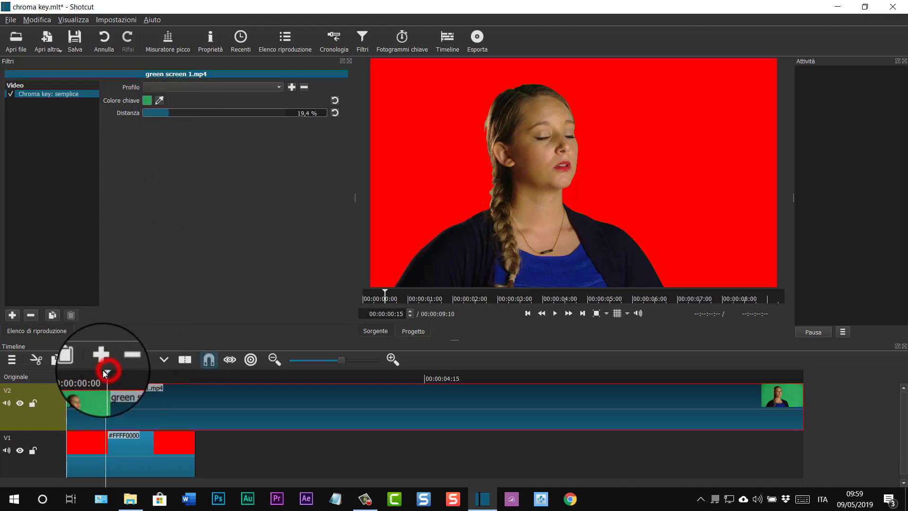
# Play the timeline from the beginning past the end of the red clip to check the keyed background.
pyautogui.moveTo(103, 373); pyautogui.dragTo(43, 373)
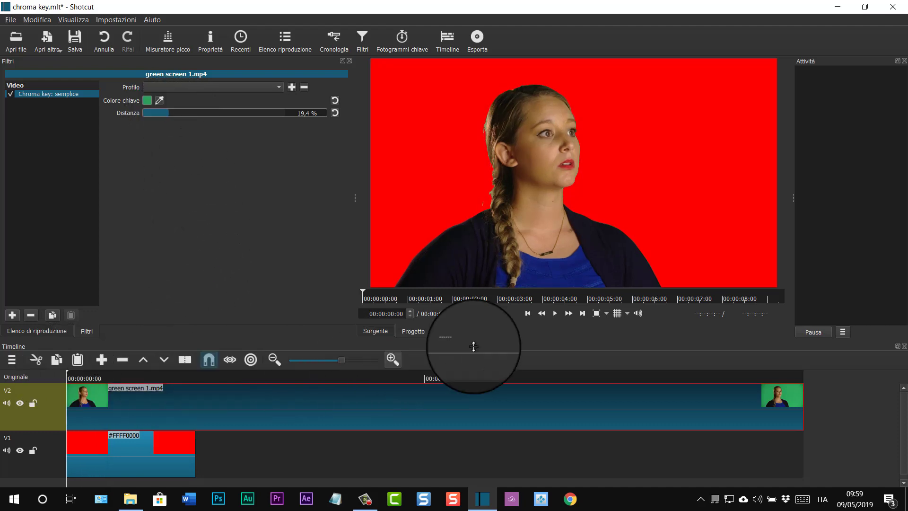
pyautogui.click(554, 313)
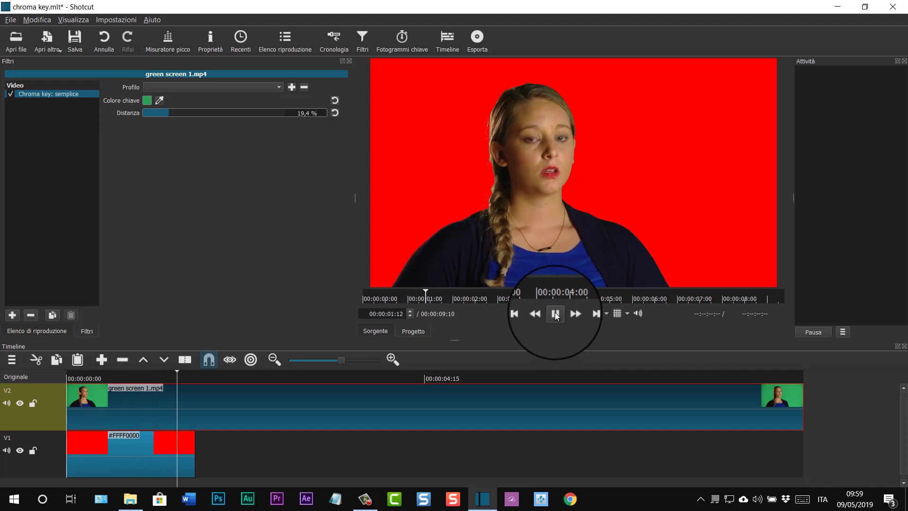
pyautogui.click(555, 312)
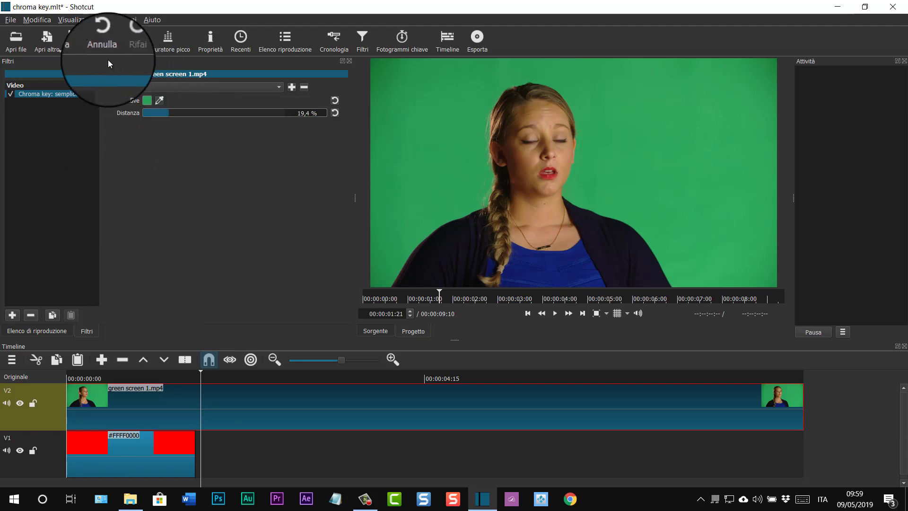
# Bring the playlist back into view and generate a solid yellow (#ffff00) clip with the Colore generator.
pyautogui.click(10, 20)
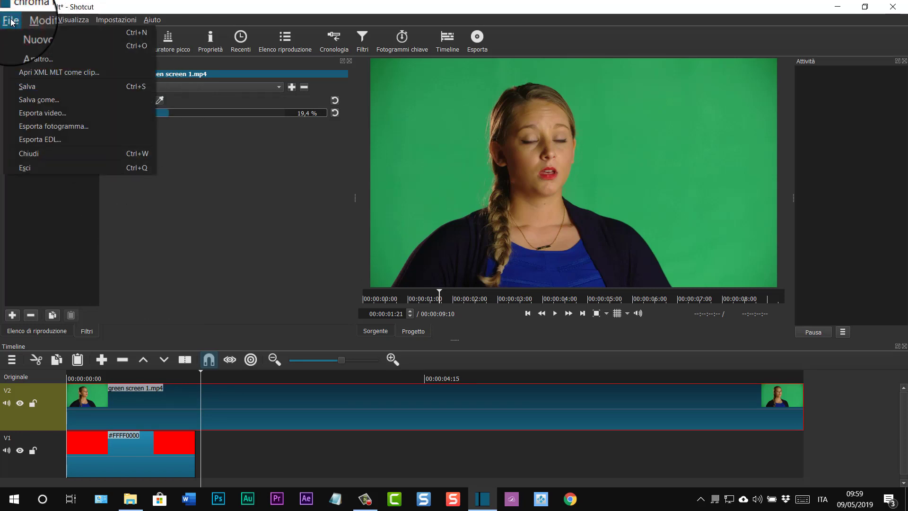
pyautogui.click(237, 235)
pyautogui.click(279, 45)
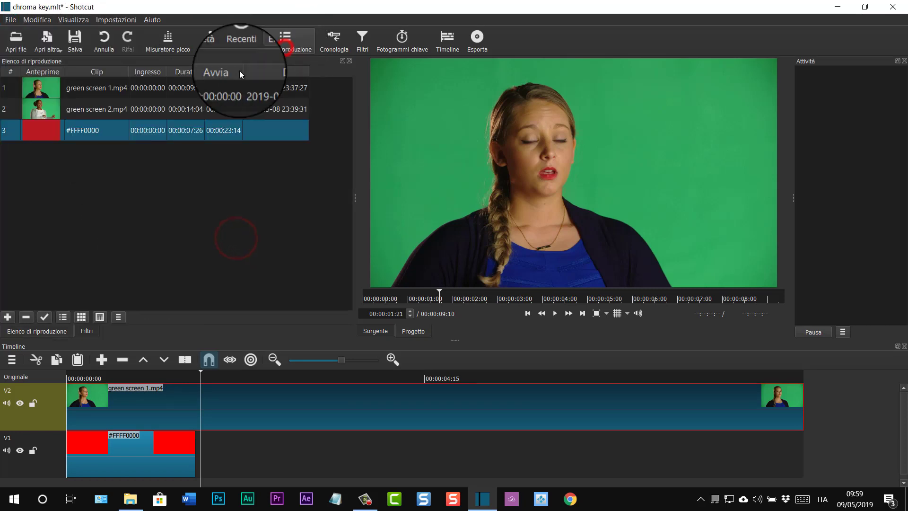
pyautogui.click(10, 20)
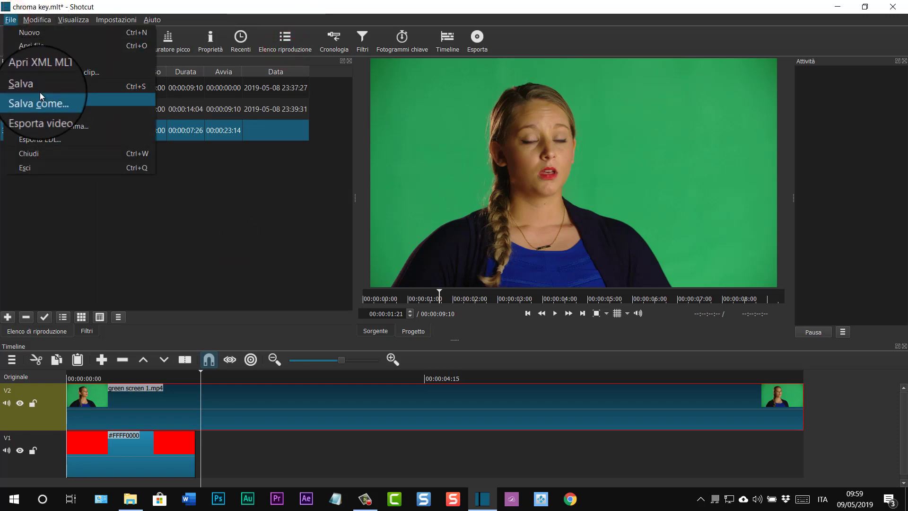
pyautogui.click(47, 48)
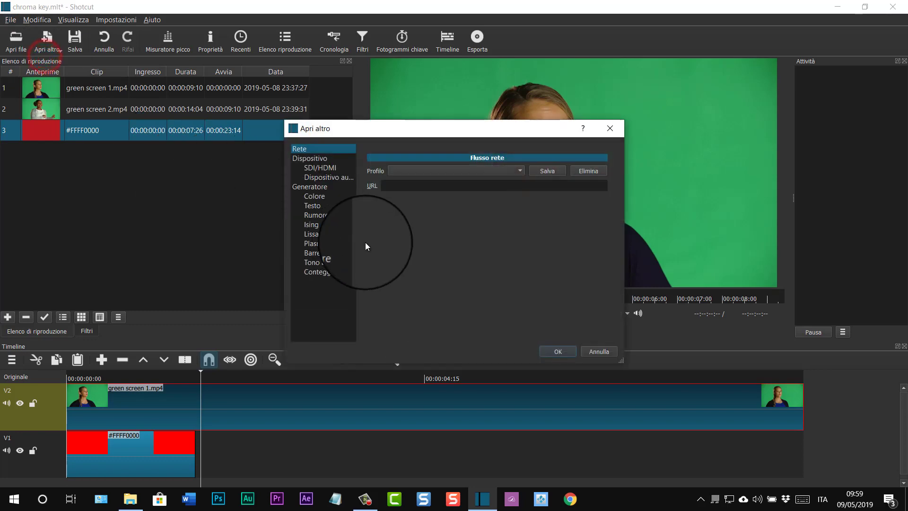
pyautogui.click(317, 196)
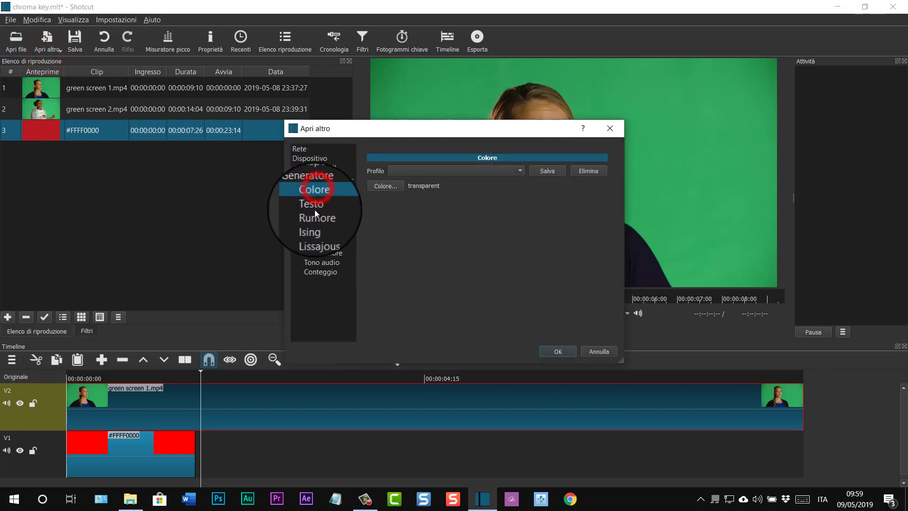
pyautogui.click(385, 186)
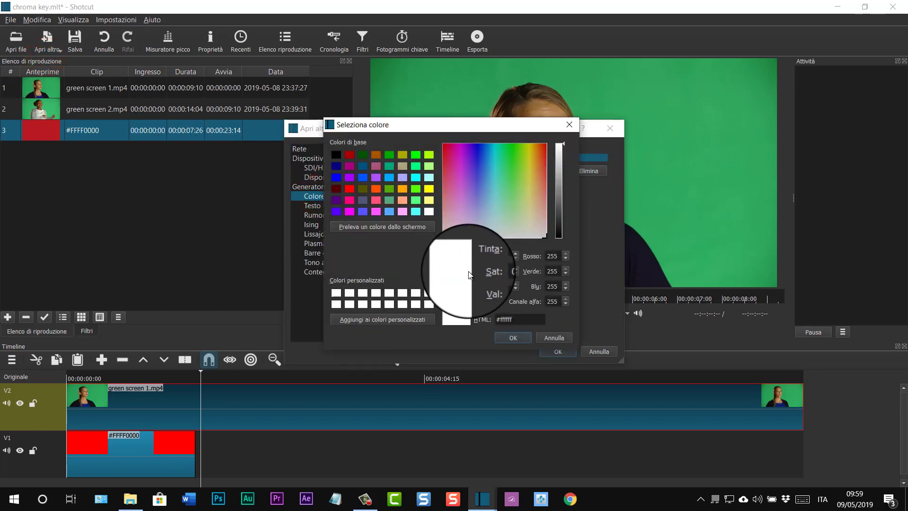
pyautogui.click(429, 188)
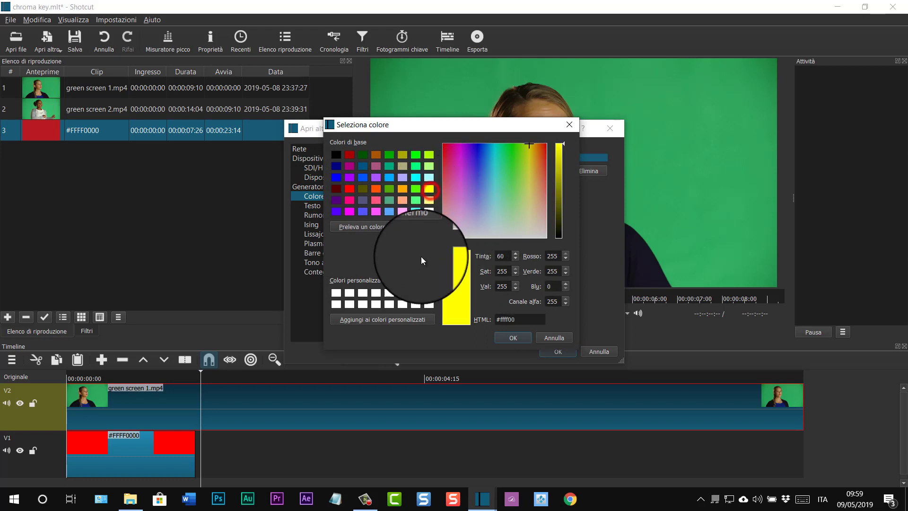
pyautogui.click(513, 338)
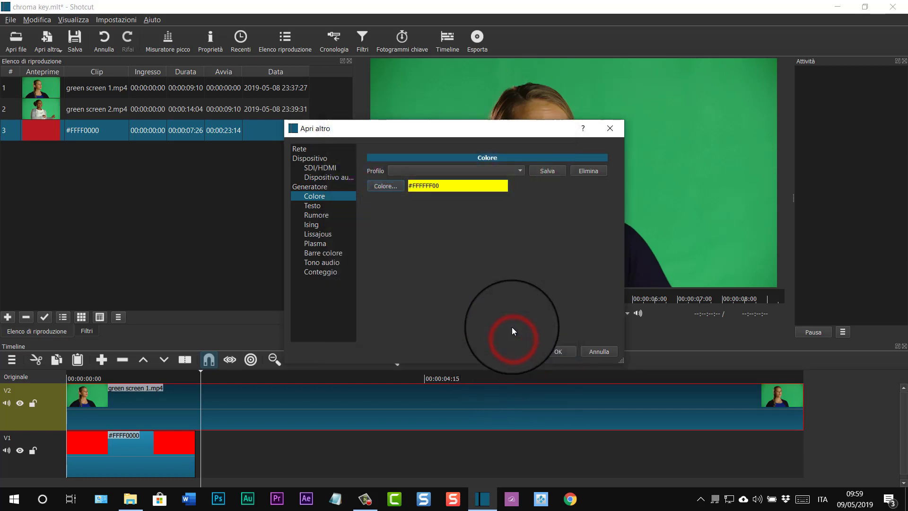
pyautogui.click(561, 352)
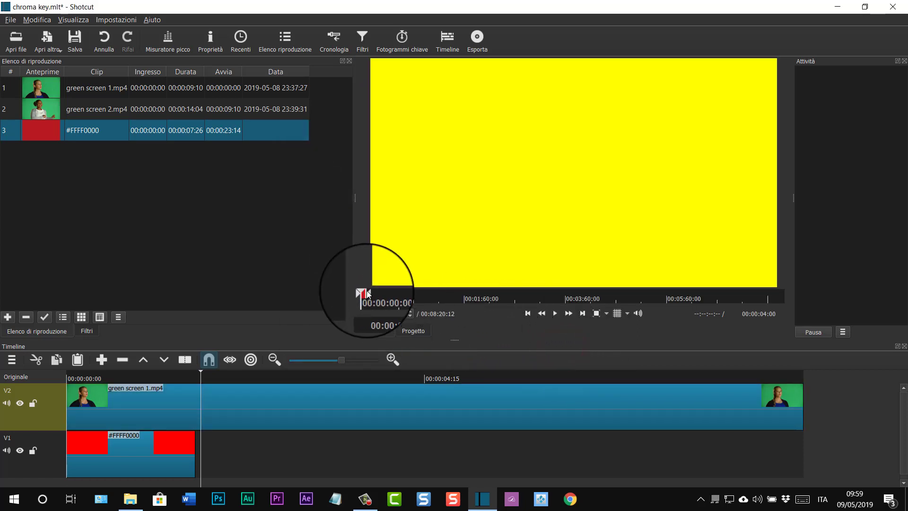
# Add the yellow clip at 00:00:04:00 long to the playlist and place it on V1 after the red clip.
pyautogui.click(8, 316)
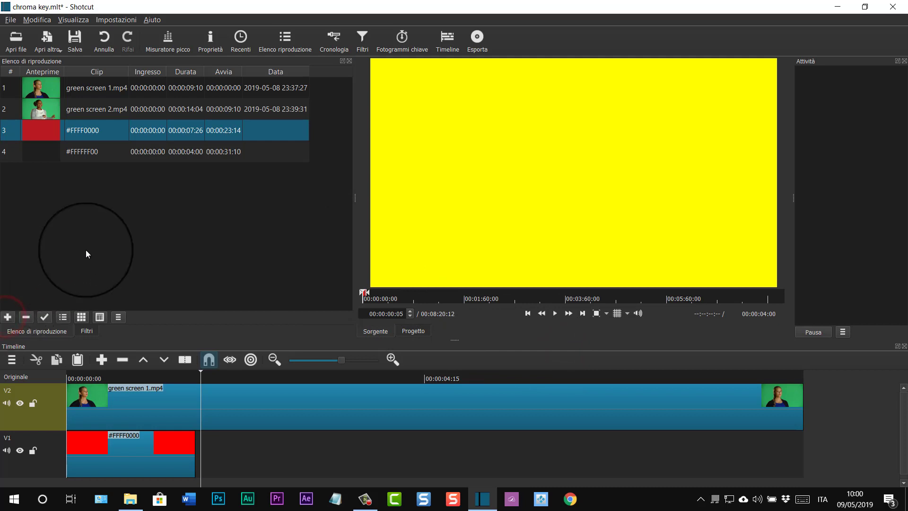
pyautogui.moveTo(33, 152); pyautogui.dragTo(416, 465)
# Lock track V2 and remove the gap between the red and yellow clips on V1.
pyautogui.click(216, 452)
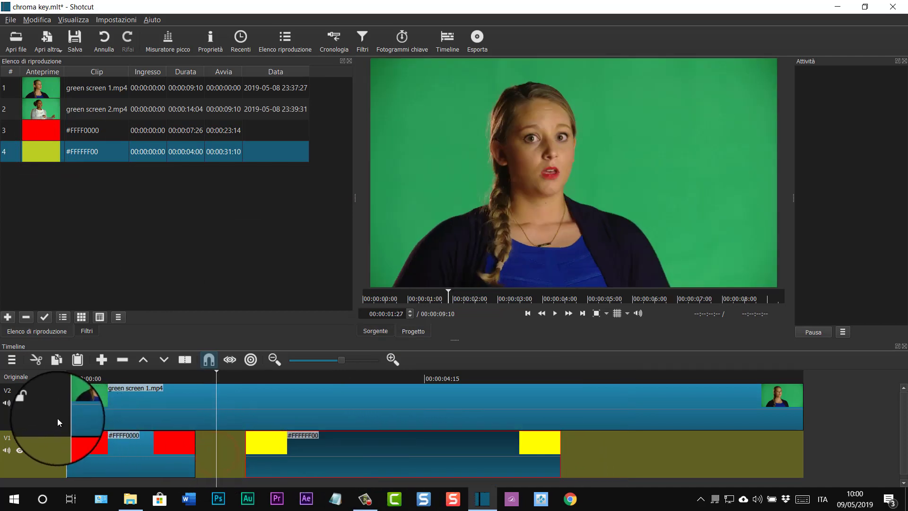
pyautogui.click(33, 403)
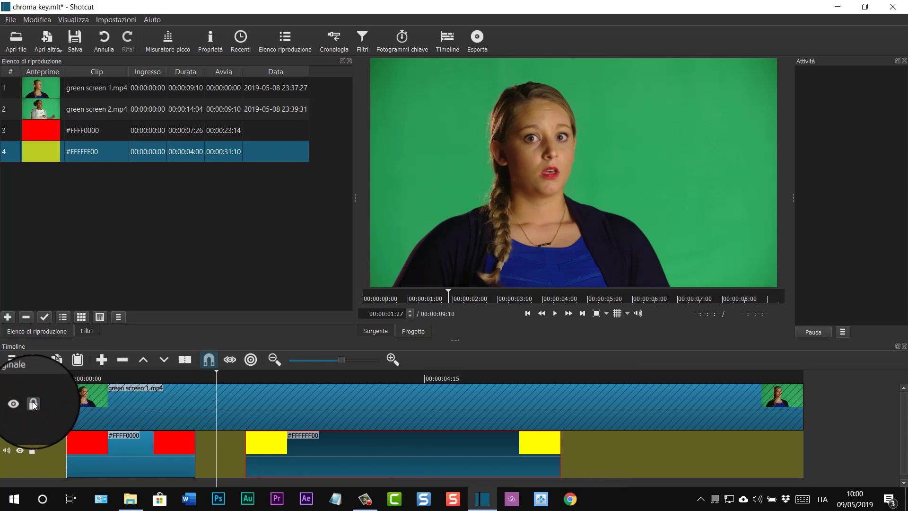
pyautogui.rightClick(220, 452)
pyautogui.click(233, 454)
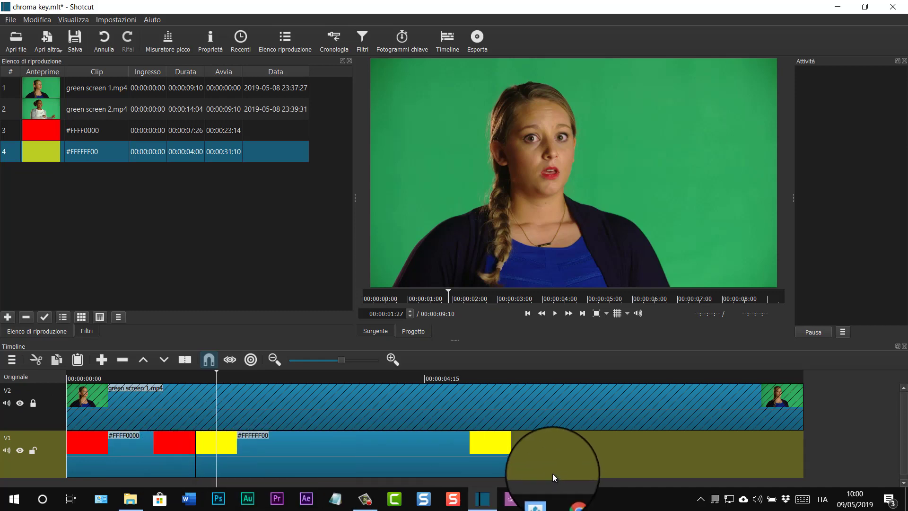
# Shorten the yellow clip on V1 to about 1.8 seconds from its end.
pyautogui.click(508, 454)
pyautogui.moveTo(507, 454); pyautogui.dragTo(339, 461)
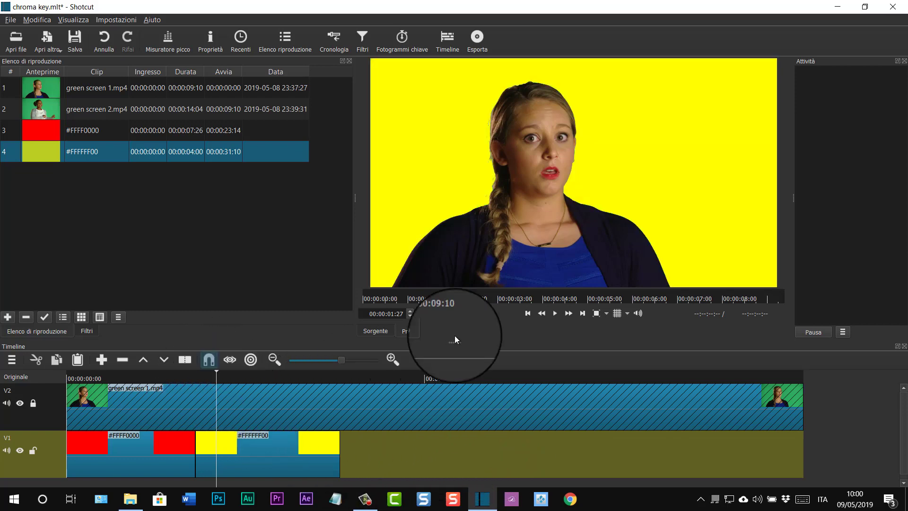
# Play the timeline from within the red clip past the end of the yellow clip to check both keyed backgrounds.
pyautogui.moveTo(216, 371); pyautogui.dragTo(154, 372)
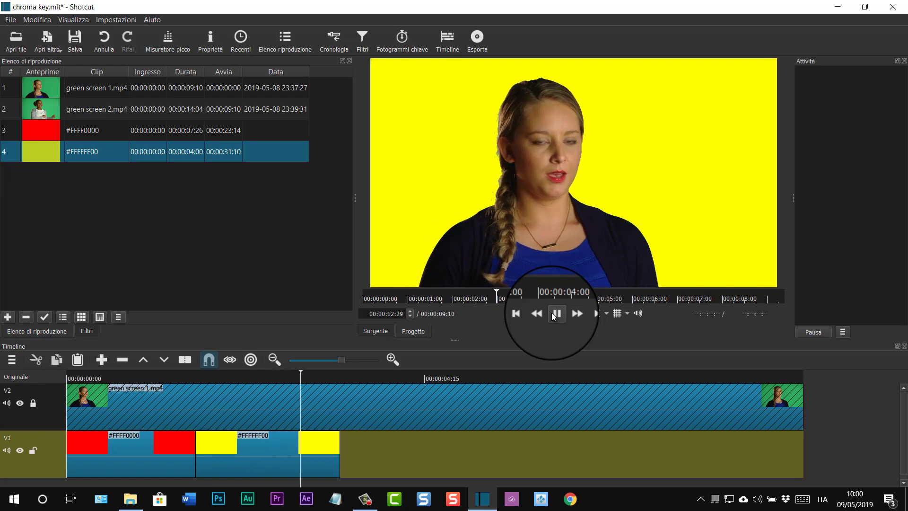
pyautogui.click(555, 314)
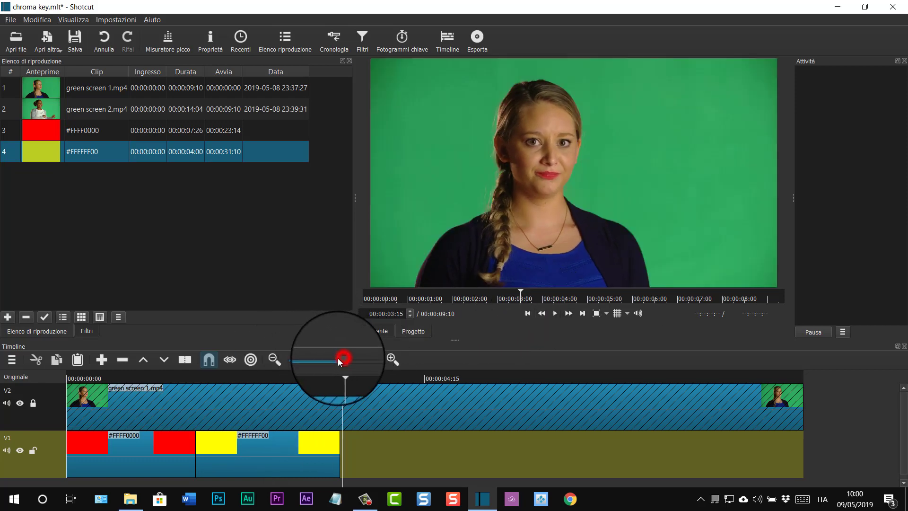
pyautogui.moveTo(337, 359); pyautogui.dragTo(334, 359)
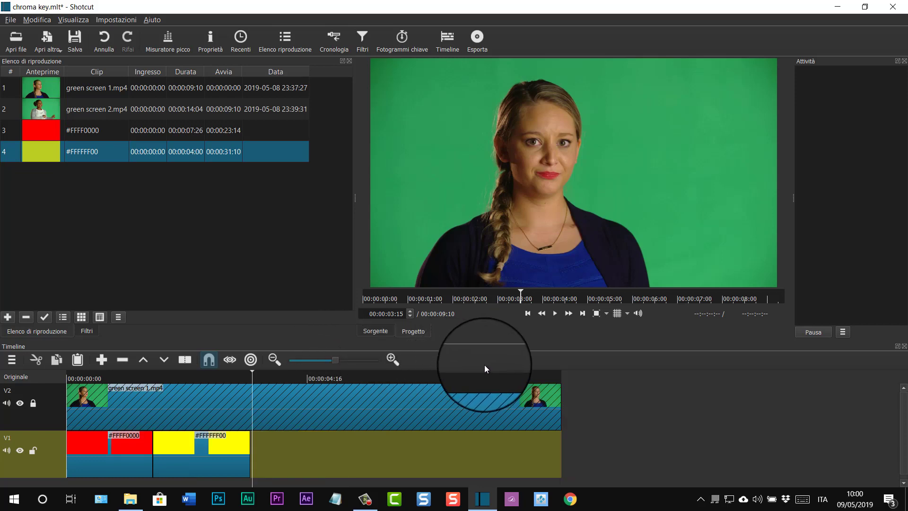
# Unlock track V2 and add sfondo.mp4 from the Download folder to the playlist.
pyautogui.click(32, 403)
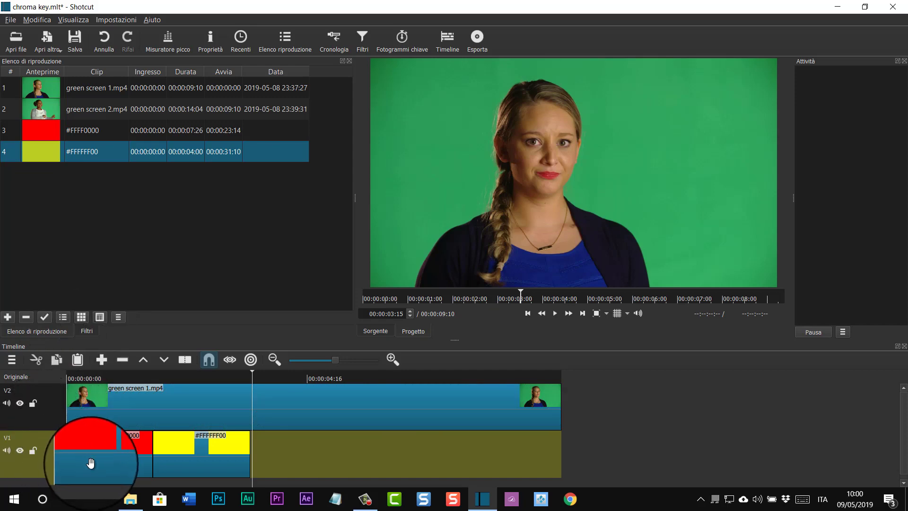
pyautogui.click(130, 499)
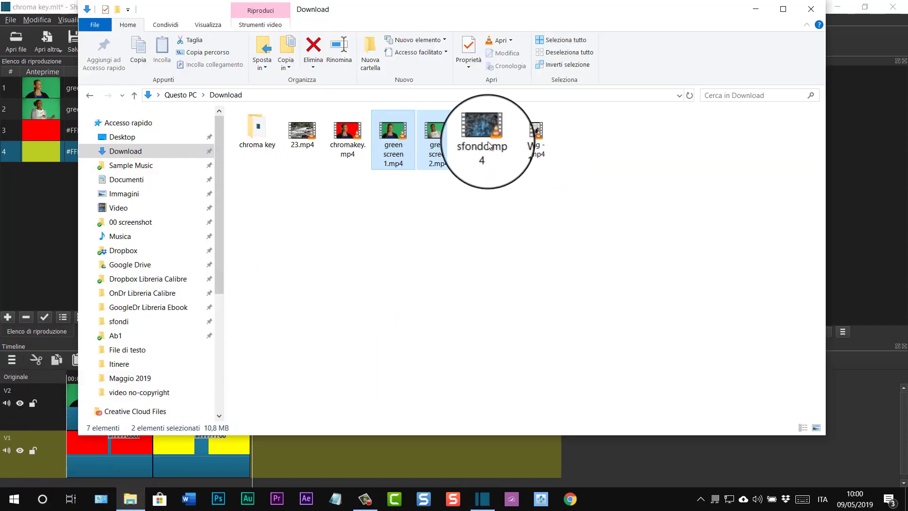
pyautogui.moveTo(475, 137); pyautogui.dragTo(19, 234)
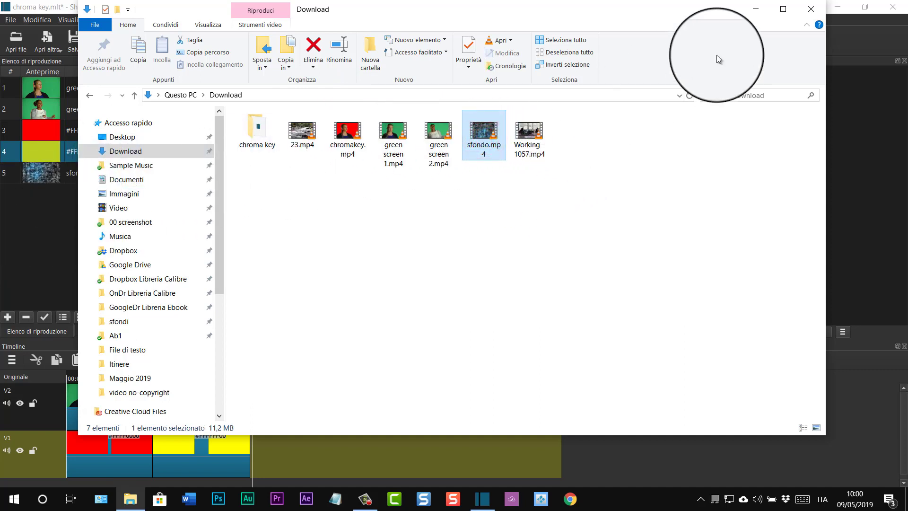
pyautogui.click(820, 14)
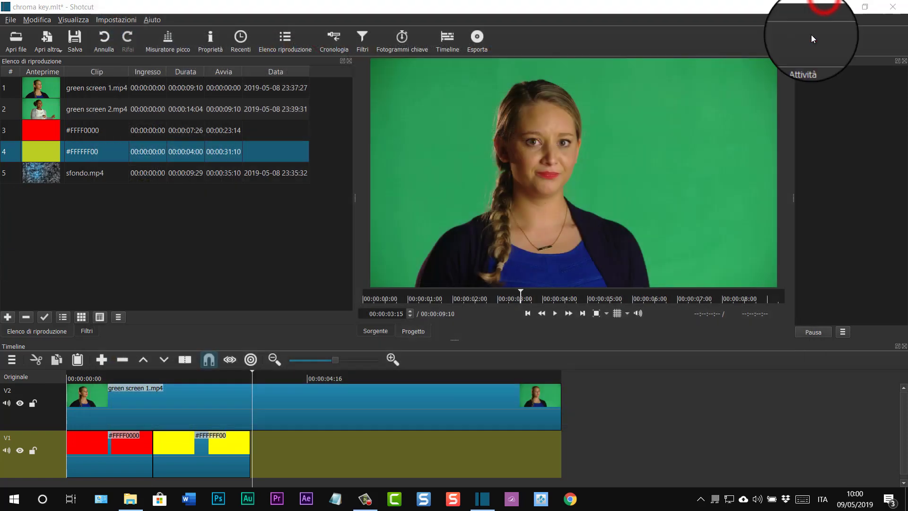
# Place sfondo.mp4 on V1 directly after the yellow clip and shorten its end to match the end of green screen 1.mp4.
pyautogui.click(69, 173)
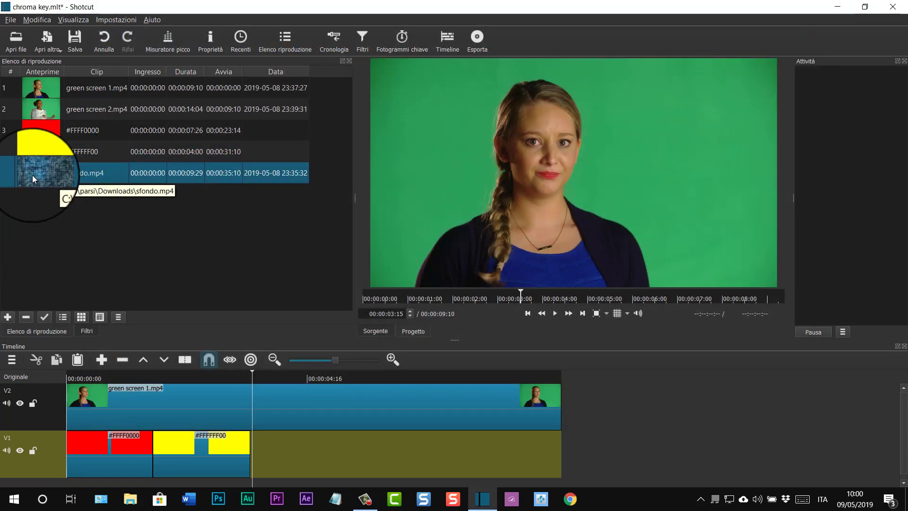
pyautogui.moveTo(32, 175); pyautogui.dragTo(338, 462)
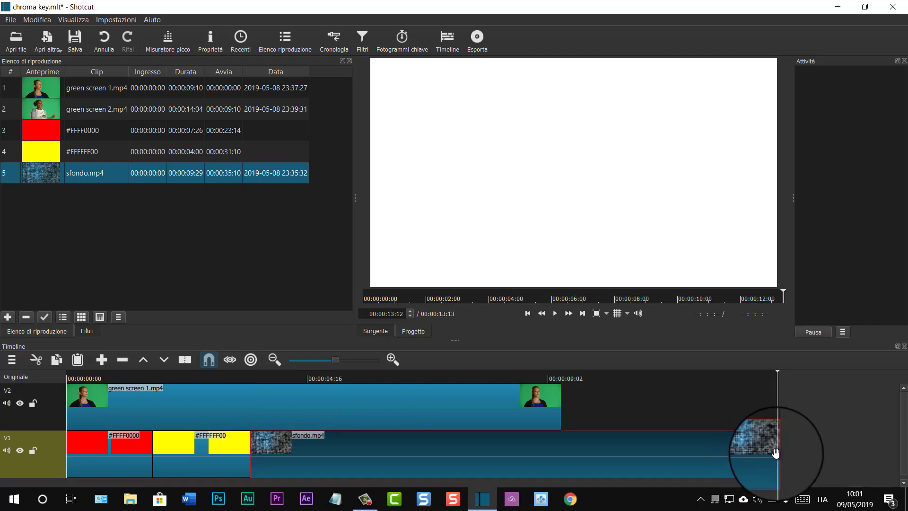
pyautogui.moveTo(776, 453); pyautogui.dragTo(535, 467)
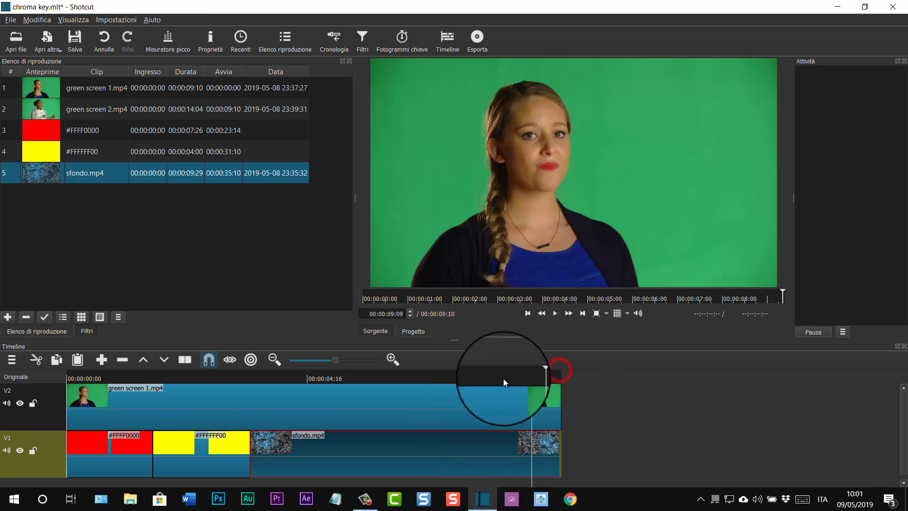
# Play the timeline from the end of the yellow clip into sfondo.mp4 to check the keyed video background.
pyautogui.click(433, 378)
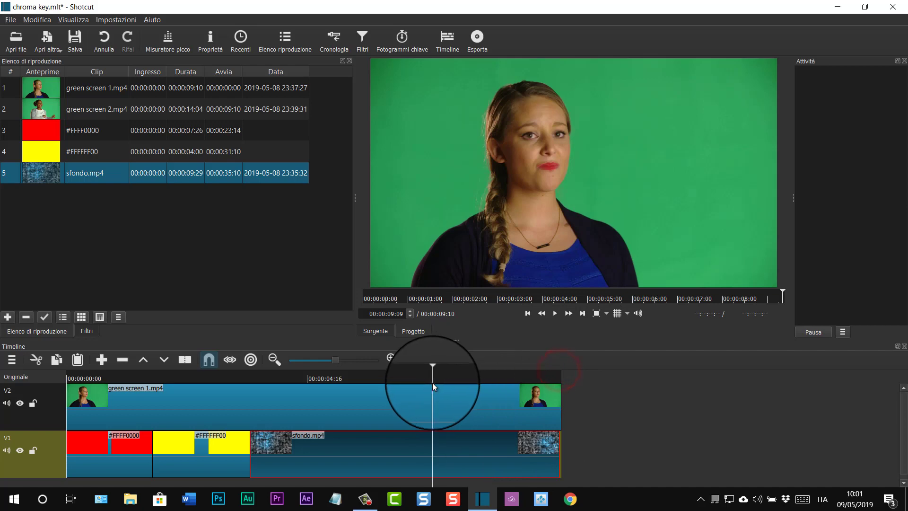
pyautogui.click(395, 450)
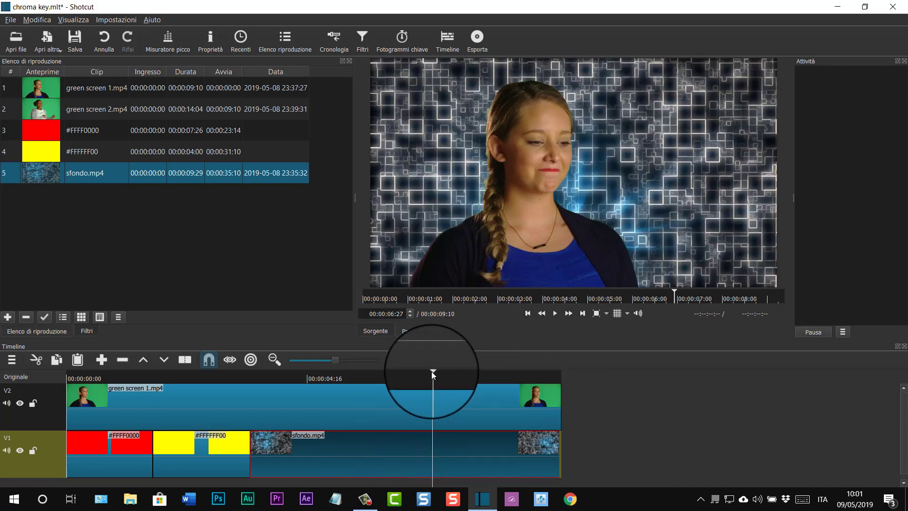
pyautogui.moveTo(431, 370); pyautogui.dragTo(239, 379)
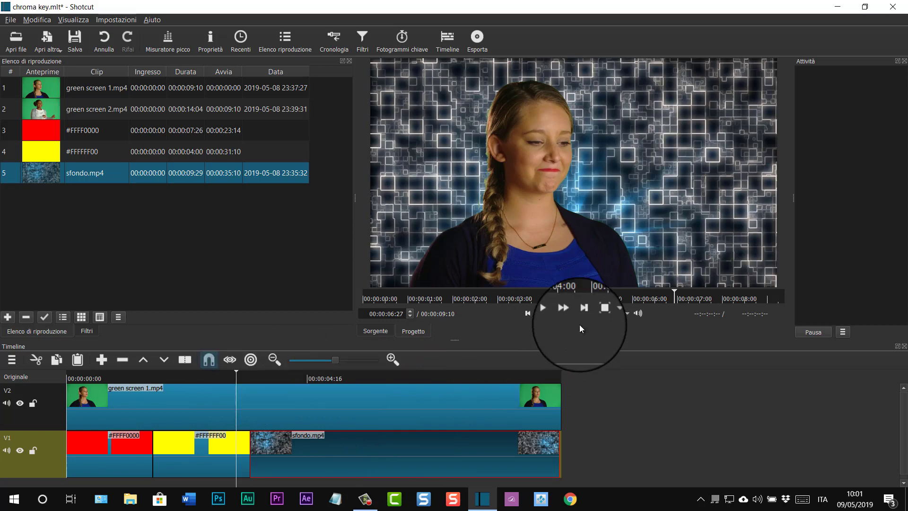
pyautogui.click(555, 313)
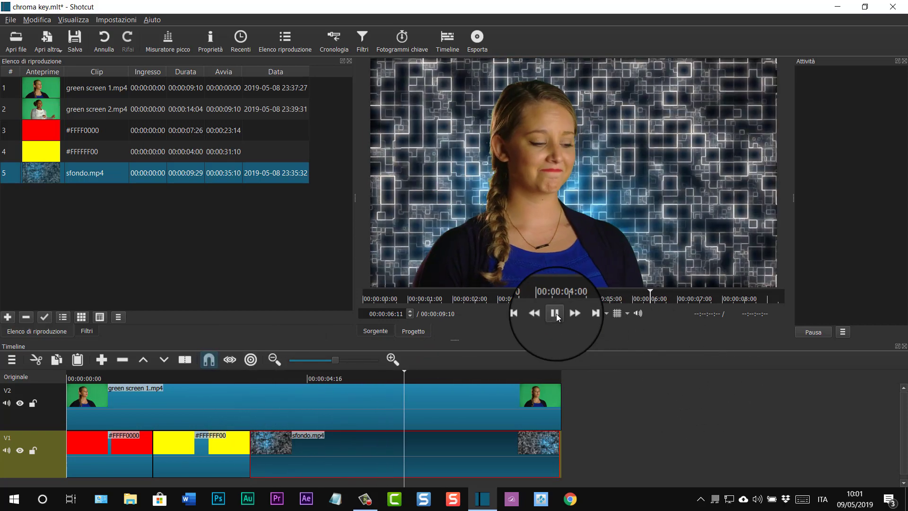
pyautogui.click(541, 312)
# Review the key colour and distance of the Chroma key: semplice filter on green screen 1.mp4 on V2.
pyautogui.click(359, 41)
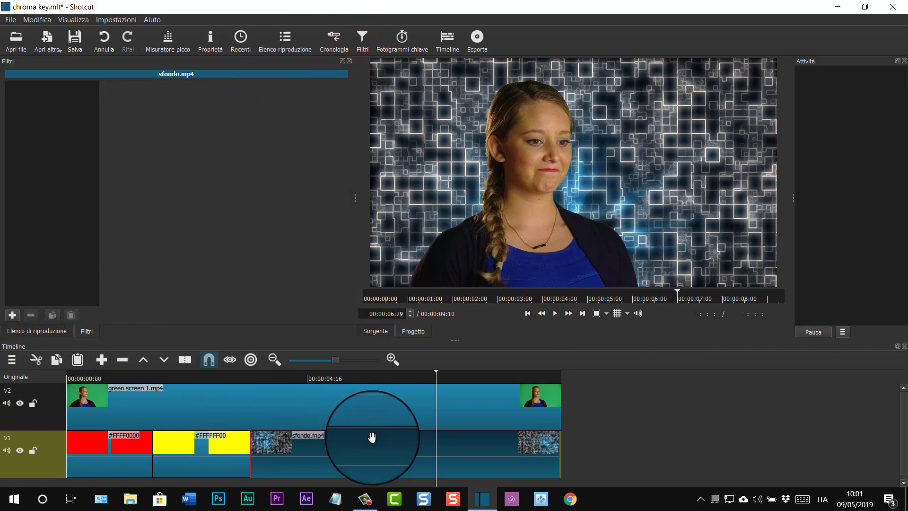
pyautogui.click(396, 410)
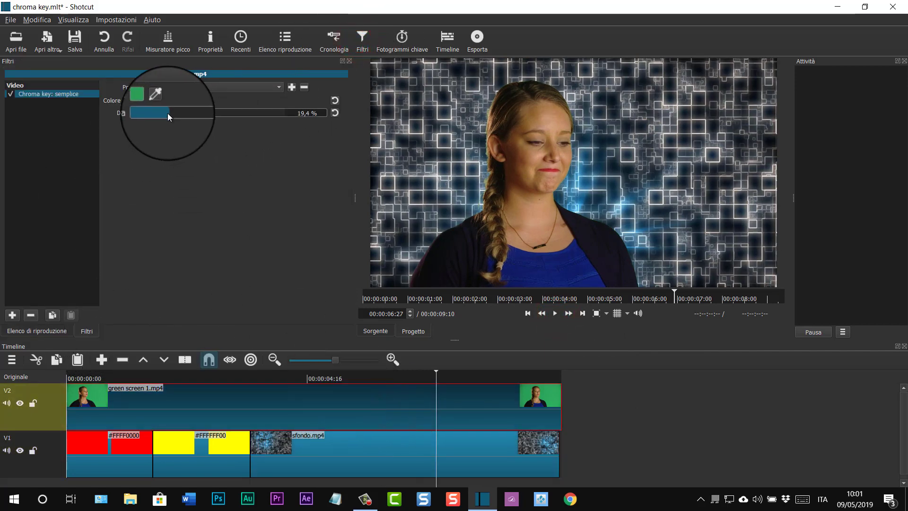
pyautogui.moveTo(169, 111)
pyautogui.mouseDown()
pyautogui.moveTo(191, 114)
pyautogui.moveTo(171, 116)
pyautogui.mouseUp()
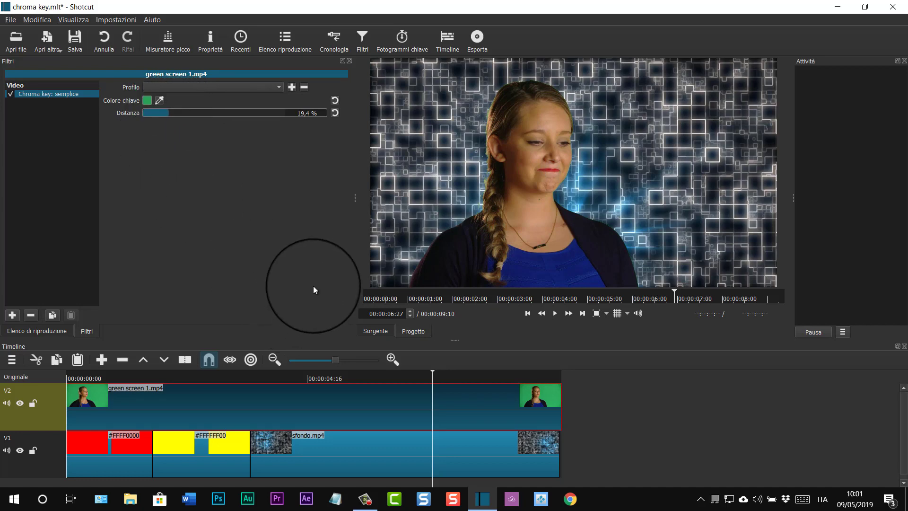
# Place green screen 2.mp4 from the playlist on V2 after green screen 1.mp4 and remove the gap between them.
pyautogui.click(284, 38)
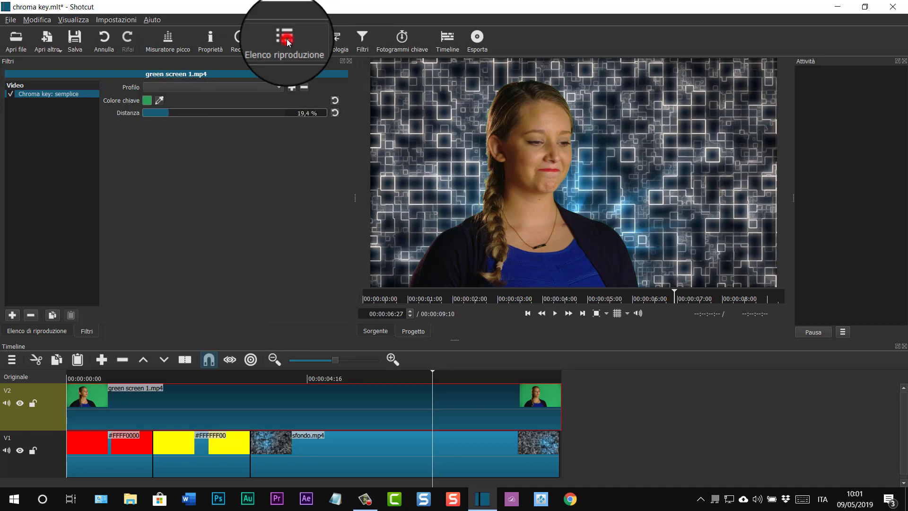
pyautogui.click(70, 108)
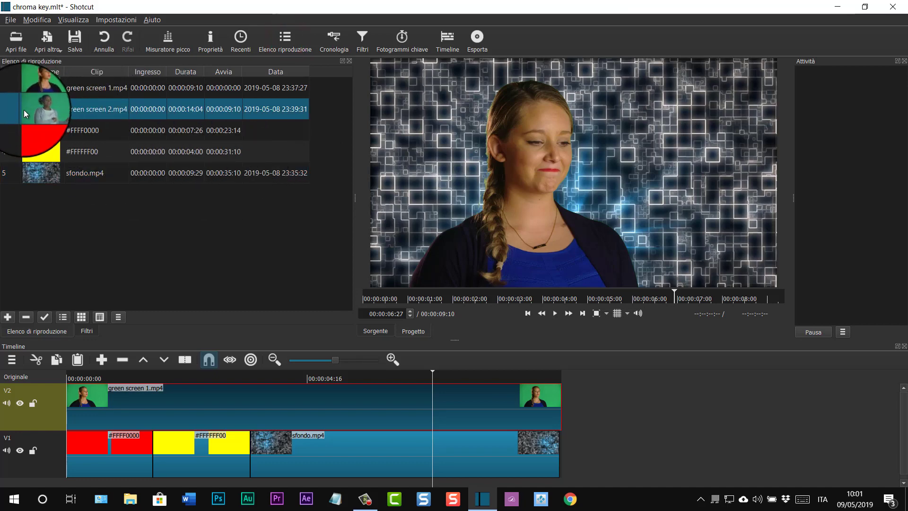
pyautogui.moveTo(25, 109); pyautogui.dragTo(657, 398)
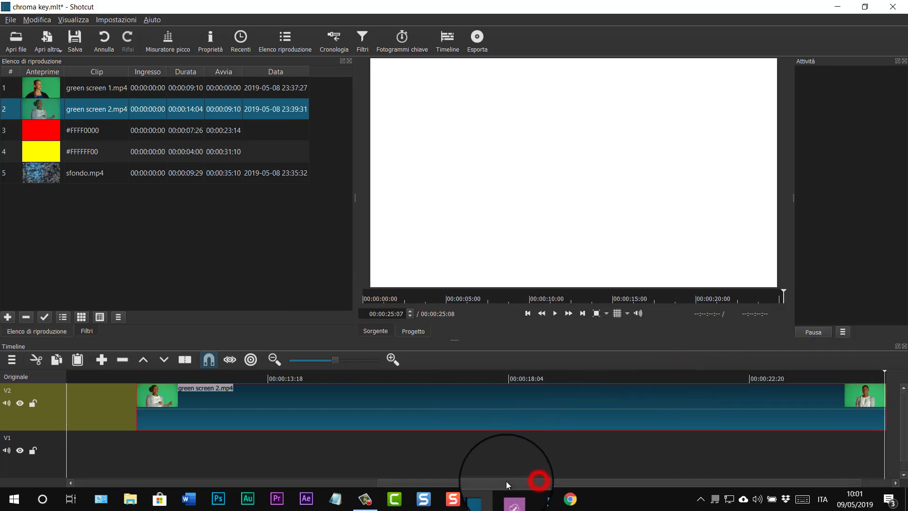
pyautogui.moveTo(506, 480); pyautogui.dragTo(345, 481)
pyautogui.moveTo(562, 392); pyautogui.dragTo(468, 411)
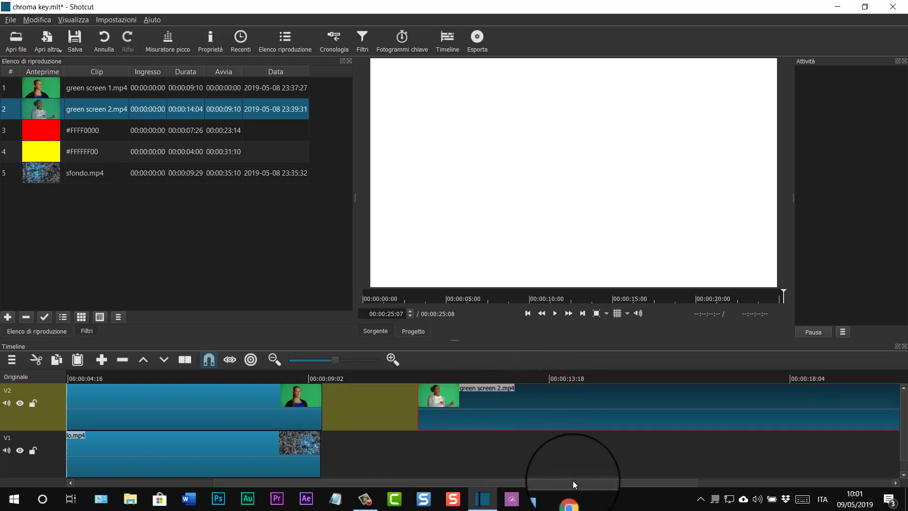
pyautogui.moveTo(572, 480); pyautogui.dragTo(639, 481)
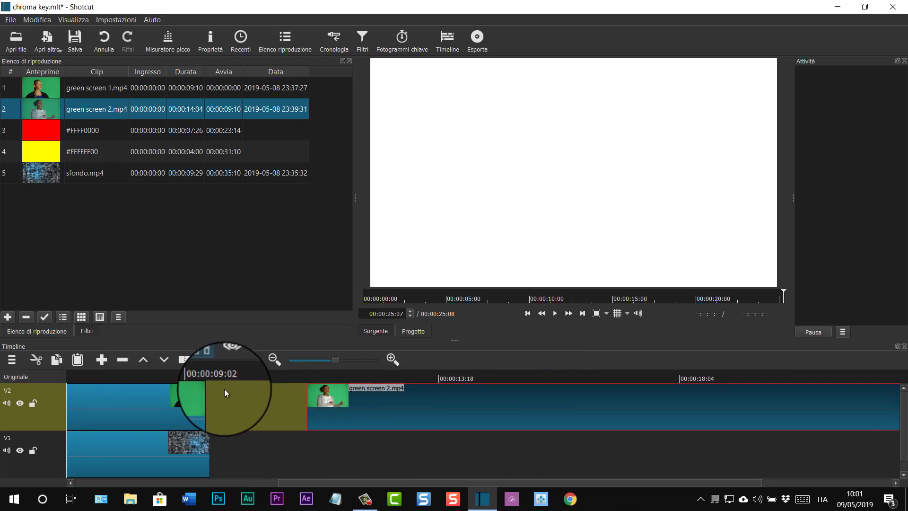
pyautogui.rightClick(254, 395)
pyautogui.click(260, 400)
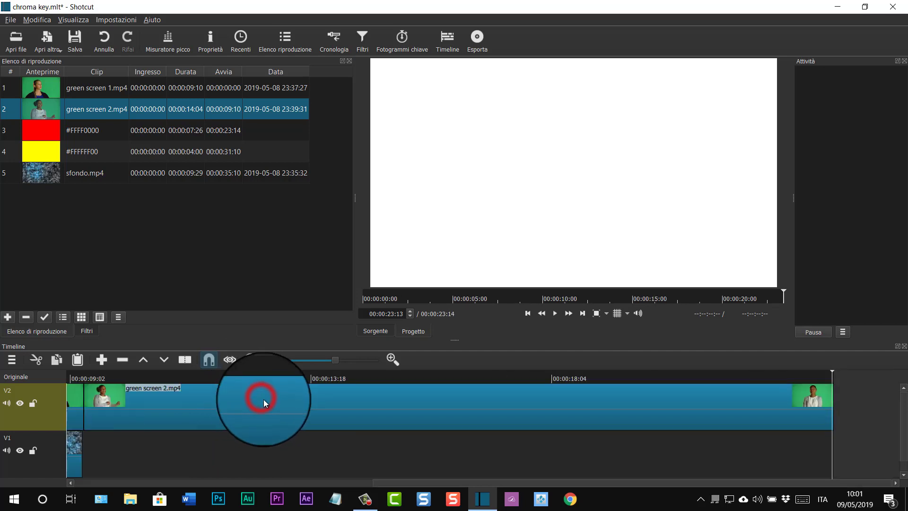
# Scrub back through green screen 2.mp4 on the timeline to near its start, at about 00:00:09:25.
pyautogui.moveTo(503, 480); pyautogui.dragTo(544, 492)
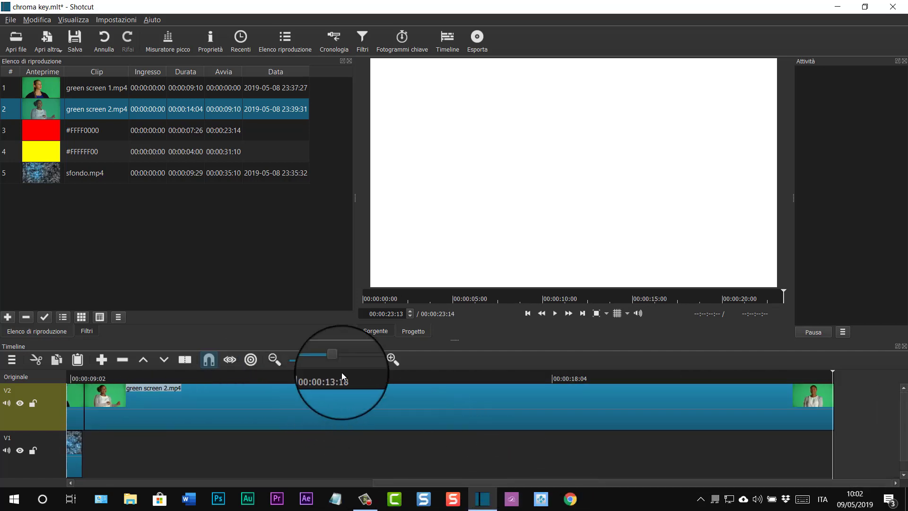
pyautogui.click(333, 361)
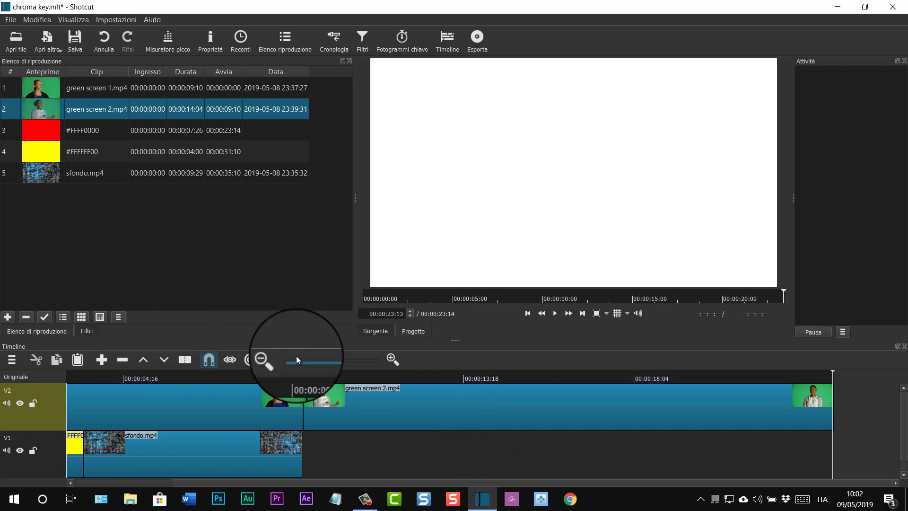
pyautogui.moveTo(832, 374); pyautogui.dragTo(581, 397)
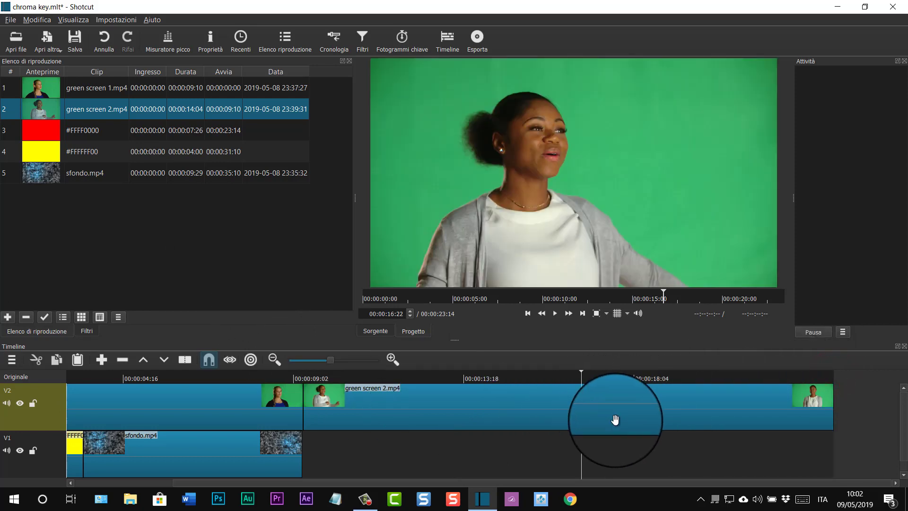
pyautogui.click(581, 371)
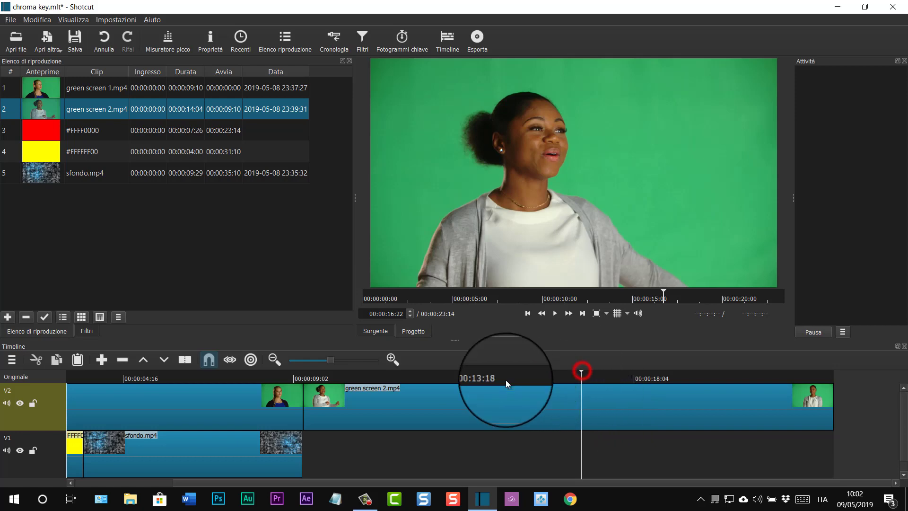
pyautogui.click(581, 372)
pyautogui.moveTo(557, 377); pyautogui.dragTo(322, 406)
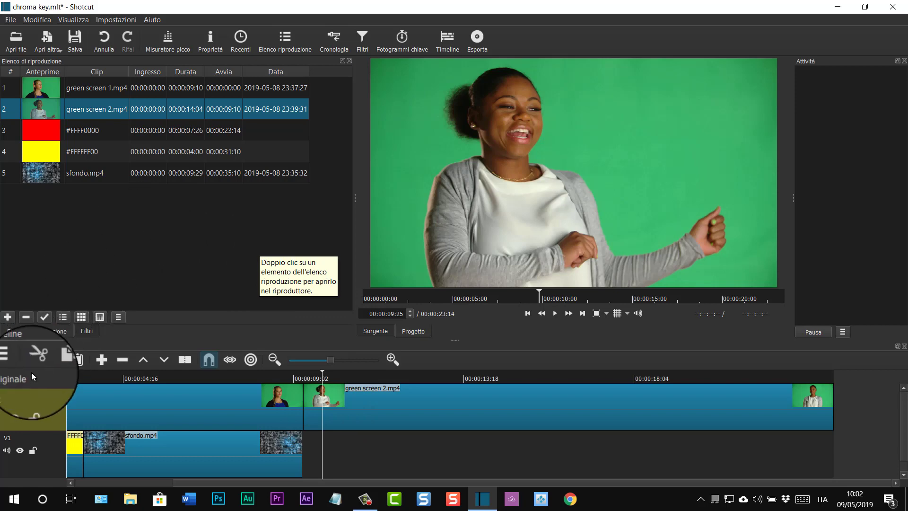
# Add 23.mp4 and Working - 1057.mp4 from the Download folder to the playlist.
pyautogui.click(134, 502)
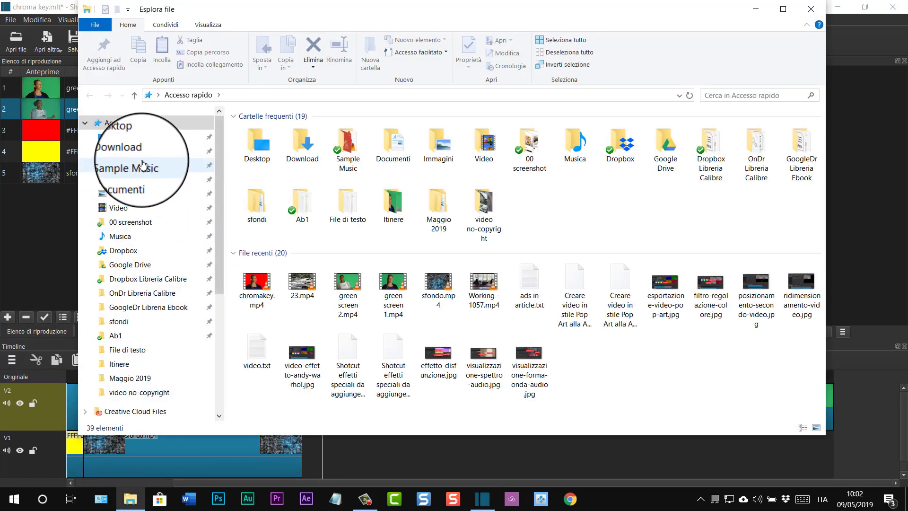
pyautogui.click(119, 147)
pyautogui.moveTo(491, 18); pyautogui.dragTo(602, 47)
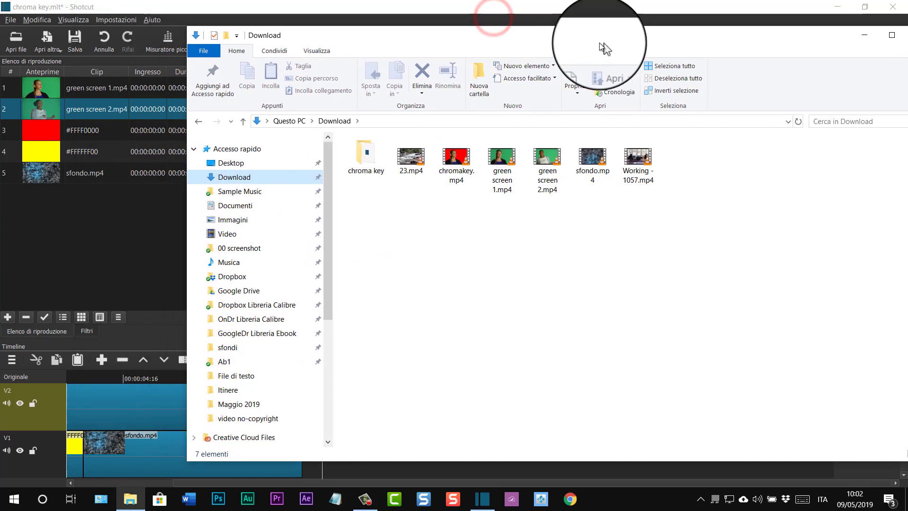
pyautogui.click(642, 164)
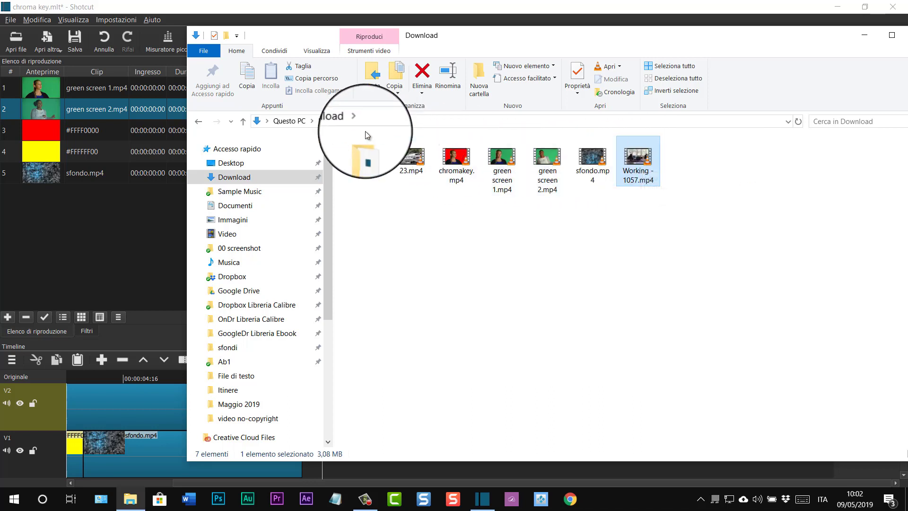
pyautogui.keyDown('ctrl'); pyautogui.click(416, 160); pyautogui.keyUp('ctrl')
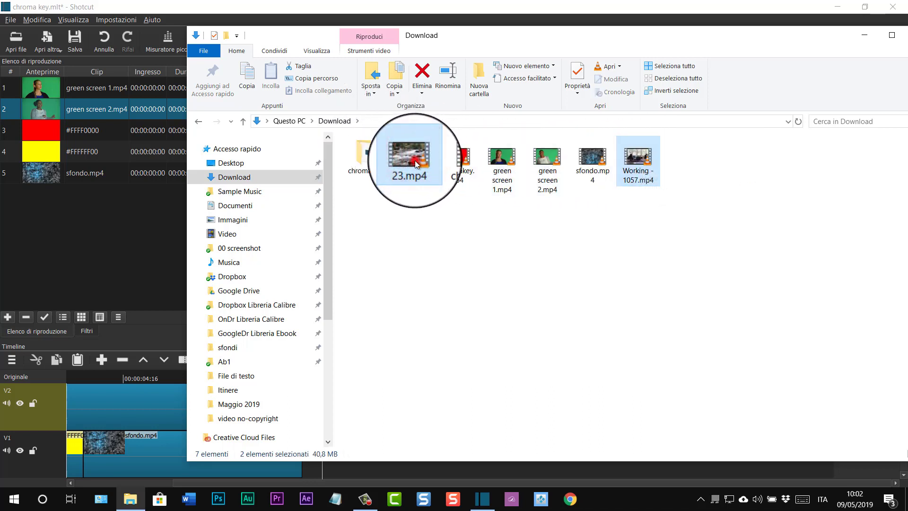
pyautogui.moveTo(415, 161); pyautogui.dragTo(97, 238)
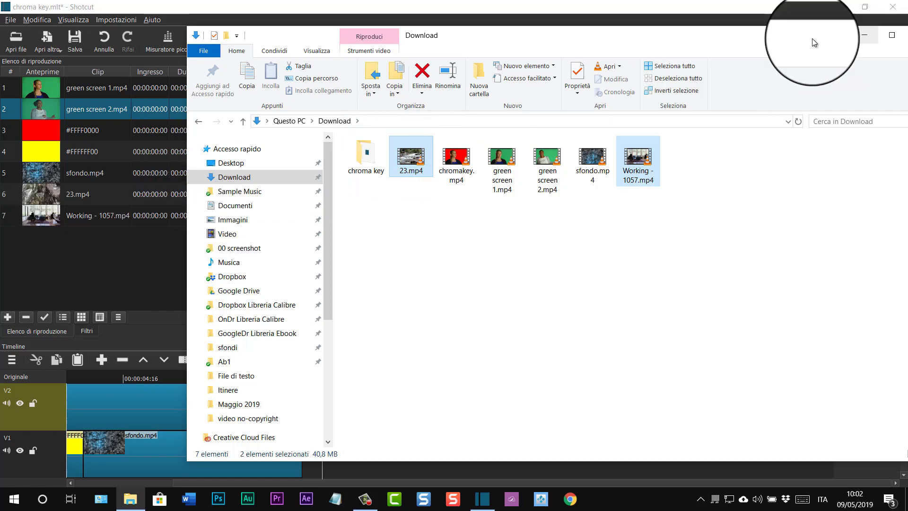
pyautogui.moveTo(812, 38); pyautogui.dragTo(745, 31)
pyautogui.click(867, 27)
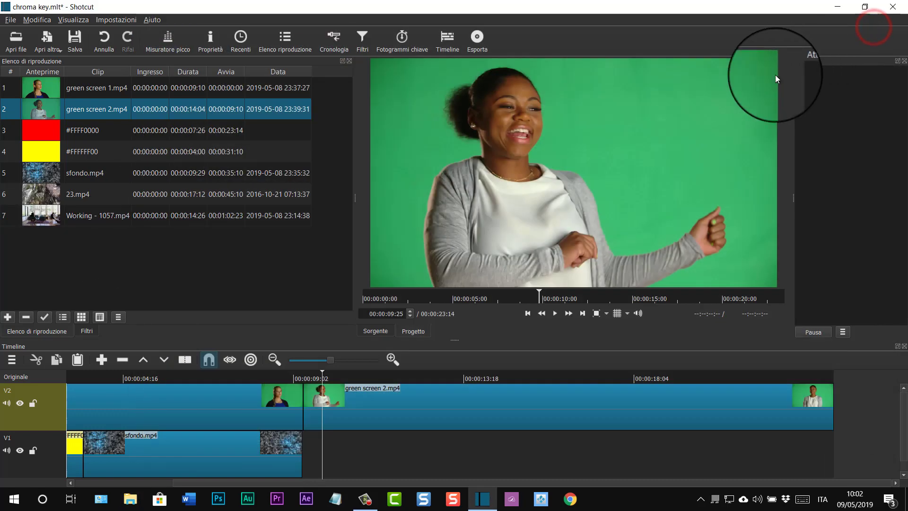
# Place Working - 1057.mp4 on V1 directly after sfondo.mp4 and shorten it from its end to about 5.8 seconds.
pyautogui.click(76, 213)
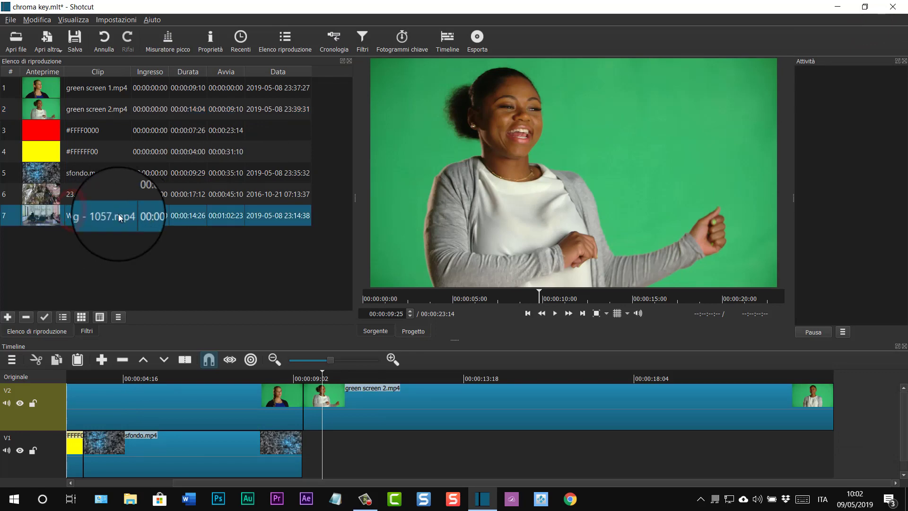
pyautogui.moveTo(38, 215); pyautogui.dragTo(403, 456)
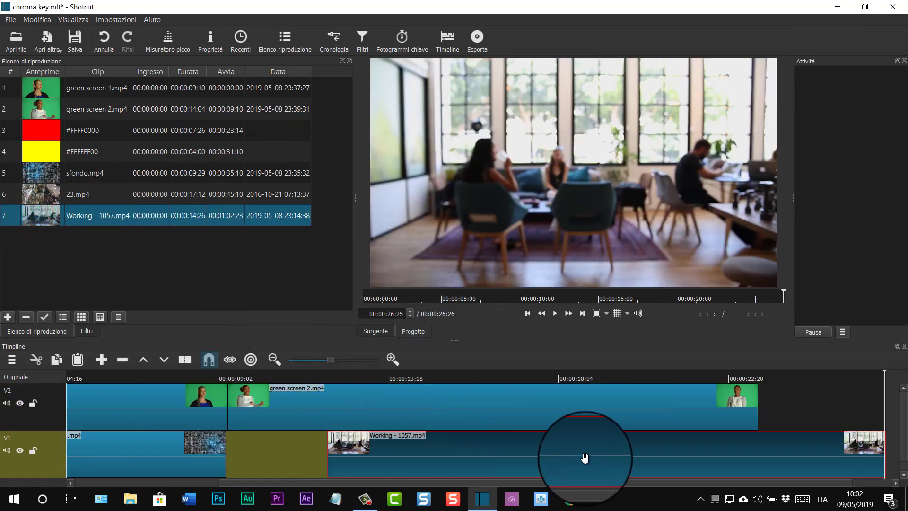
pyautogui.moveTo(559, 458); pyautogui.dragTo(477, 468)
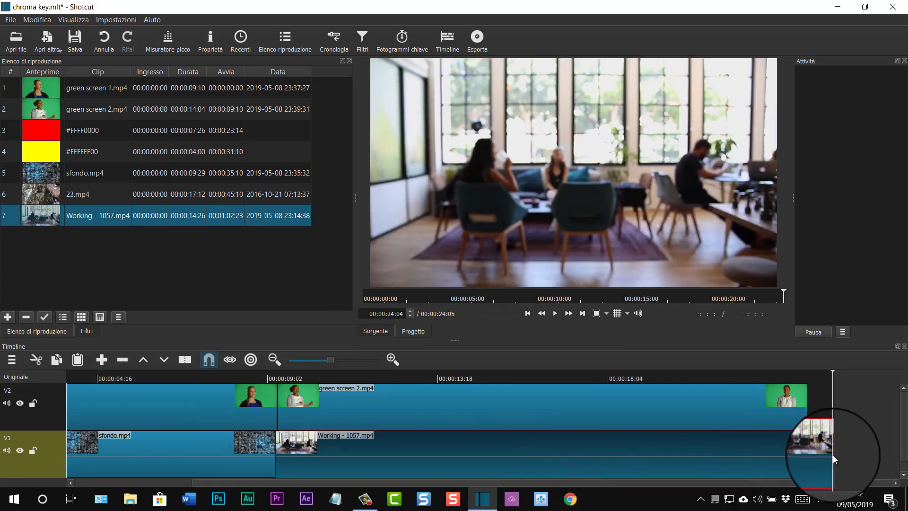
pyautogui.moveTo(832, 457); pyautogui.dragTo(504, 464)
# Add the Chroma key: avanzate filter to green screen 2.mp4 on V2 and sample its key colour from the green backdrop.
pyautogui.click(480, 409)
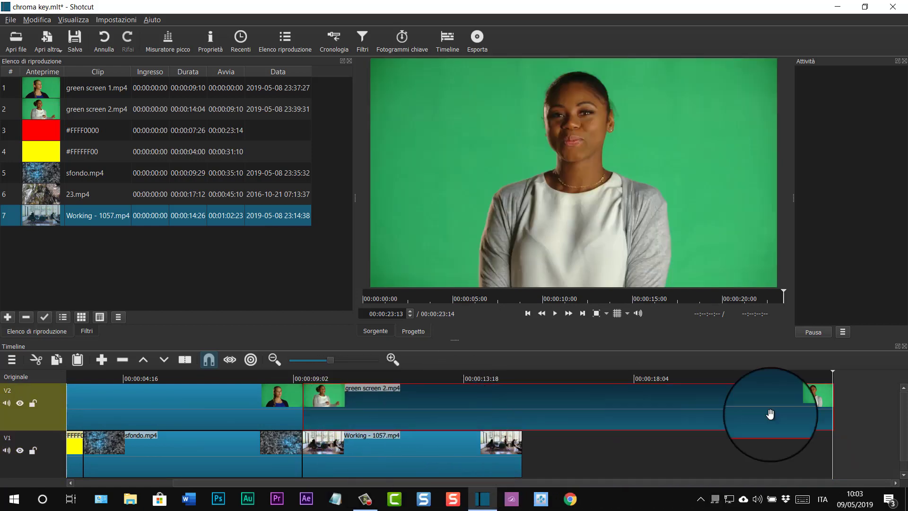
pyautogui.click(832, 371)
pyautogui.moveTo(832, 370); pyautogui.dragTo(432, 374)
pyautogui.click(462, 414)
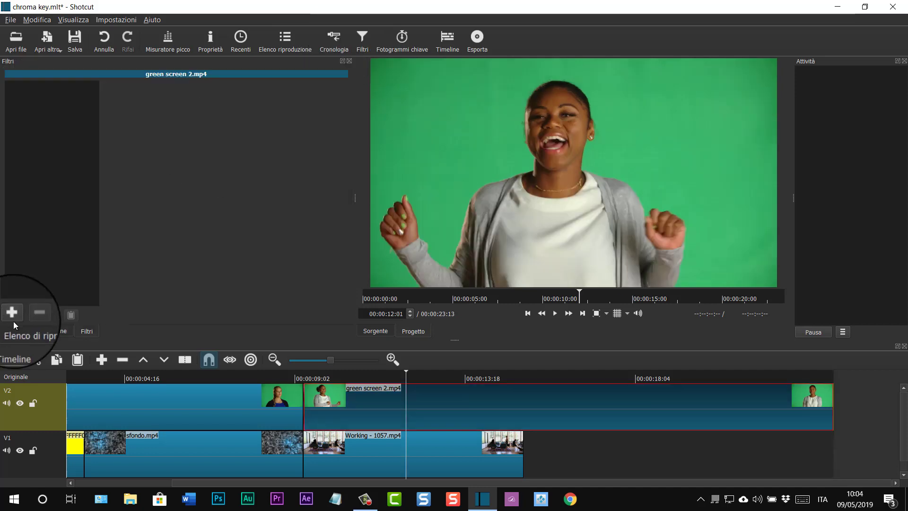
pyautogui.click(13, 317)
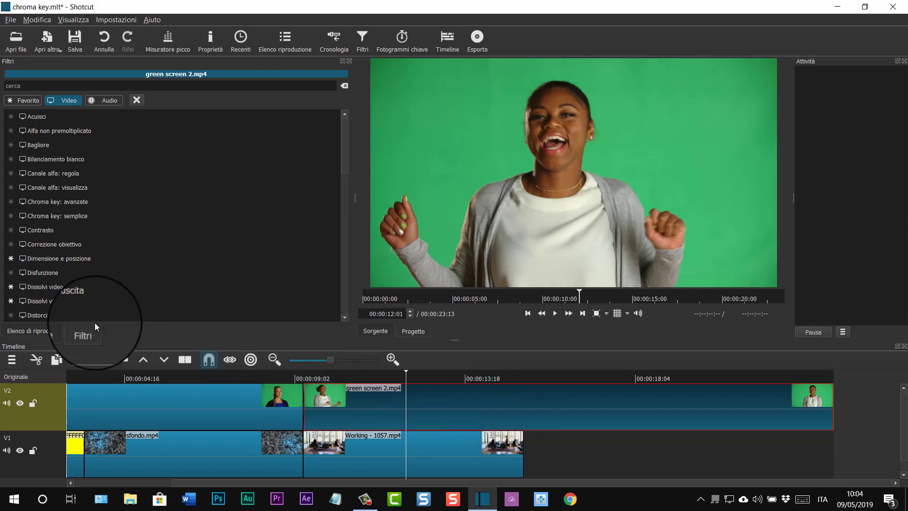
pyautogui.click(67, 204)
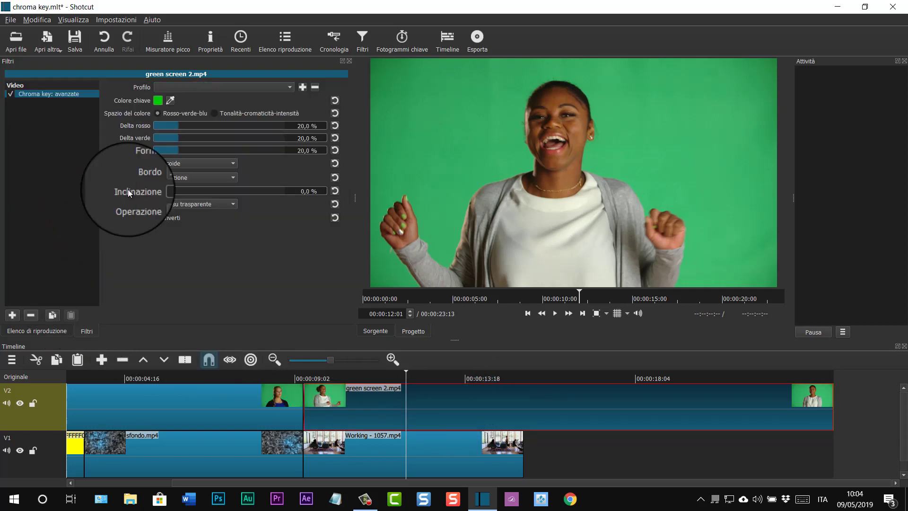
pyautogui.click(171, 100)
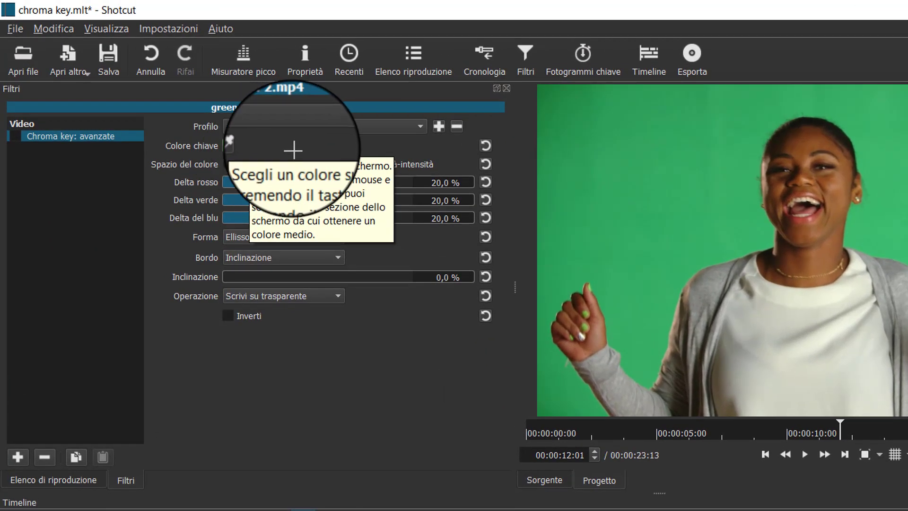
pyautogui.click(685, 183)
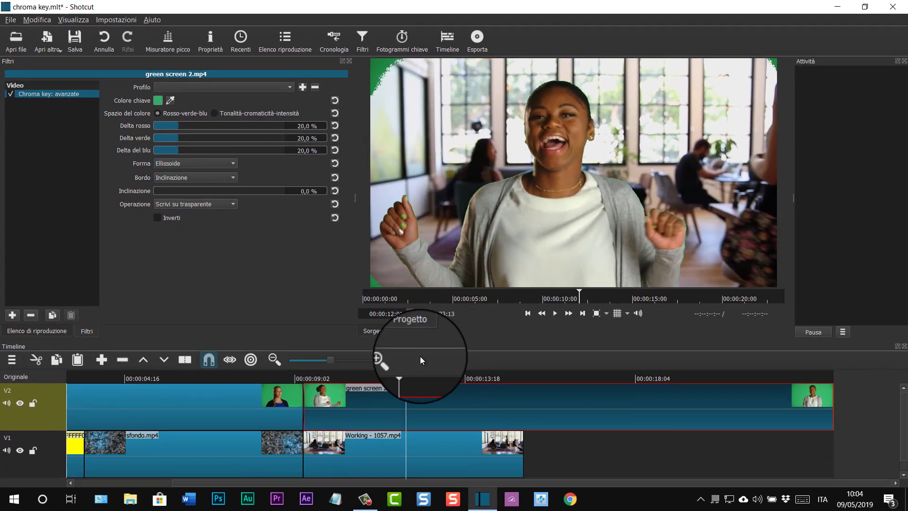
# Play the timeline from the start of green screen 2.mp4 to check its advanced key over Working - 1057.mp4.
pyautogui.moveTo(407, 371); pyautogui.dragTo(299, 372)
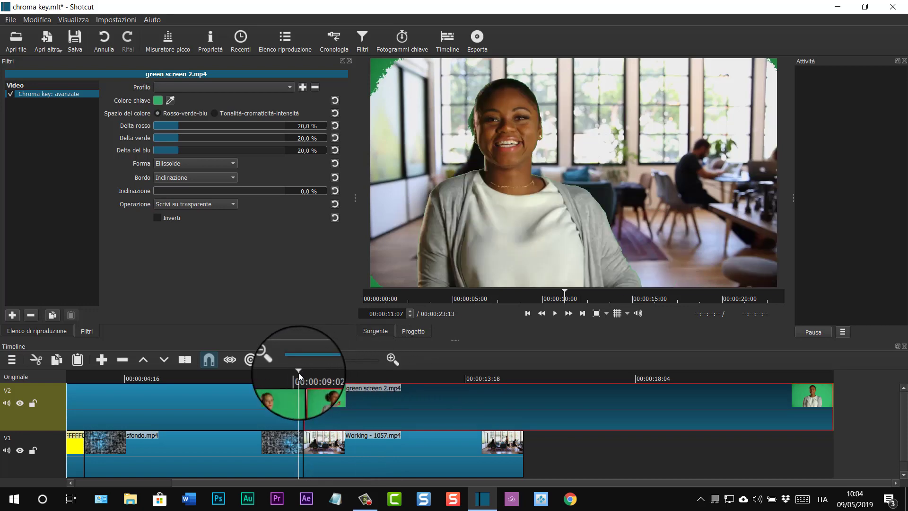
pyautogui.click(552, 315)
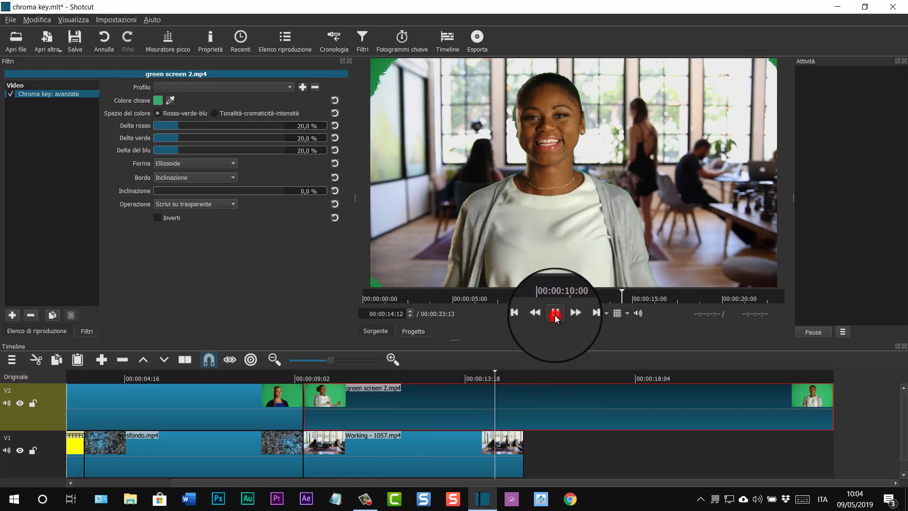
pyautogui.click(555, 313)
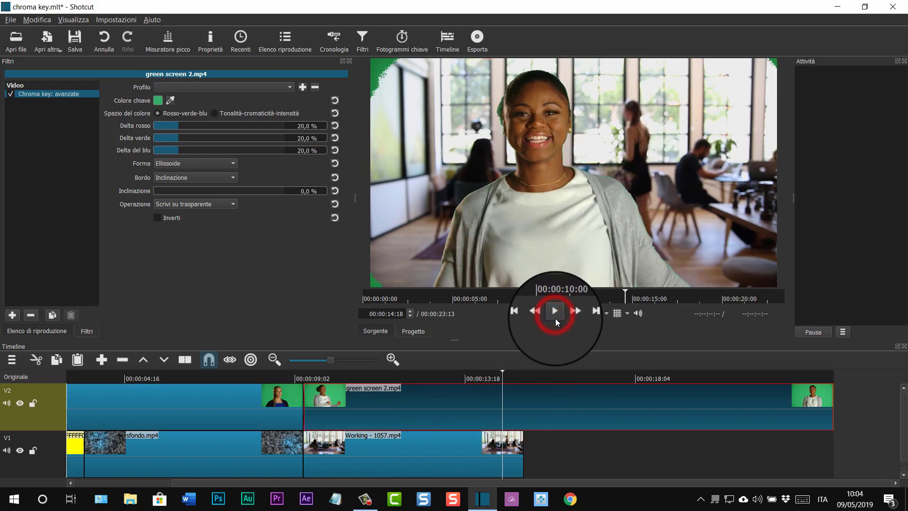
# Try higher red, green and blue deltas on the advanced key, reset them to 20,0 %, and raise only the green delta to 52,0 %.
pyautogui.moveTo(176, 125); pyautogui.dragTo(183, 151)
pyautogui.click(178, 151)
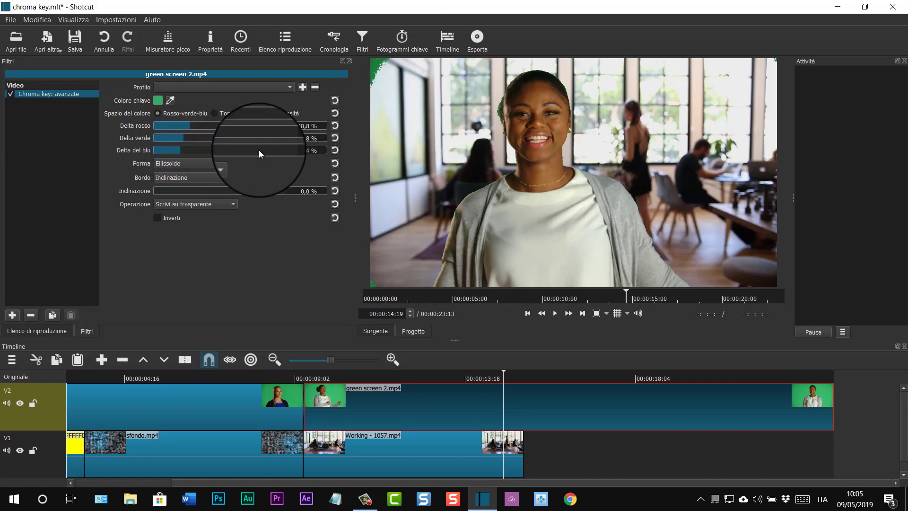
pyautogui.click(334, 125)
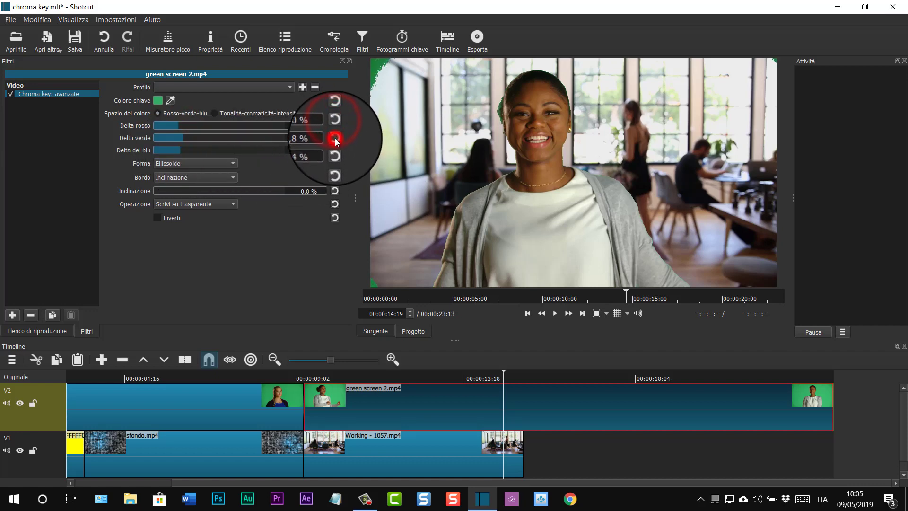
pyautogui.click(335, 138)
pyautogui.click(335, 149)
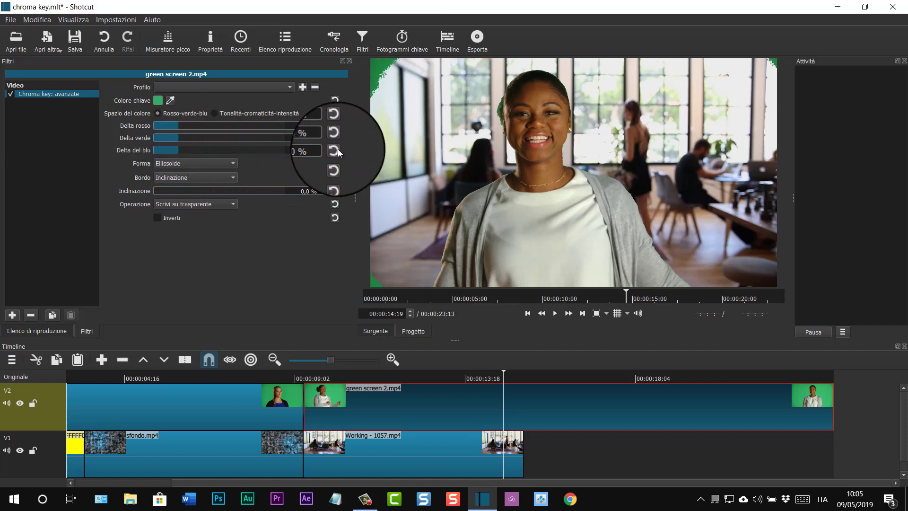
pyautogui.click(176, 138)
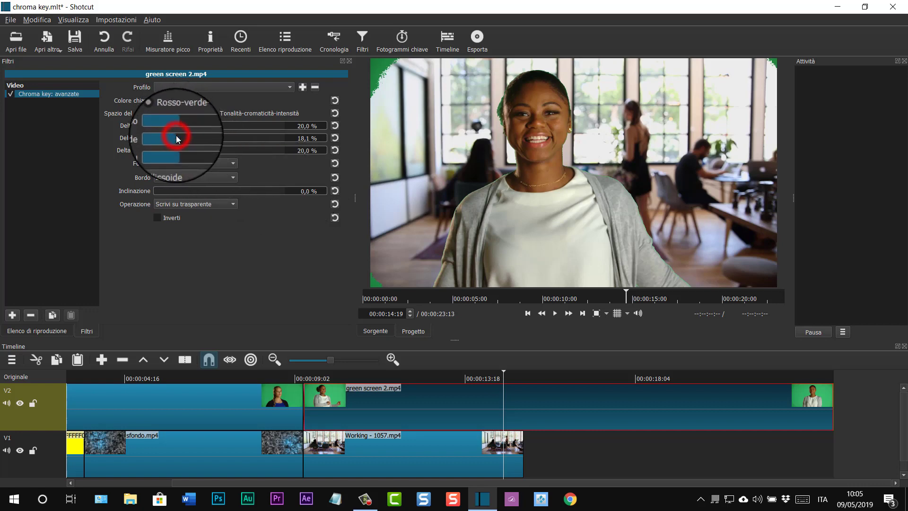
pyautogui.moveTo(176, 137); pyautogui.dragTo(222, 138)
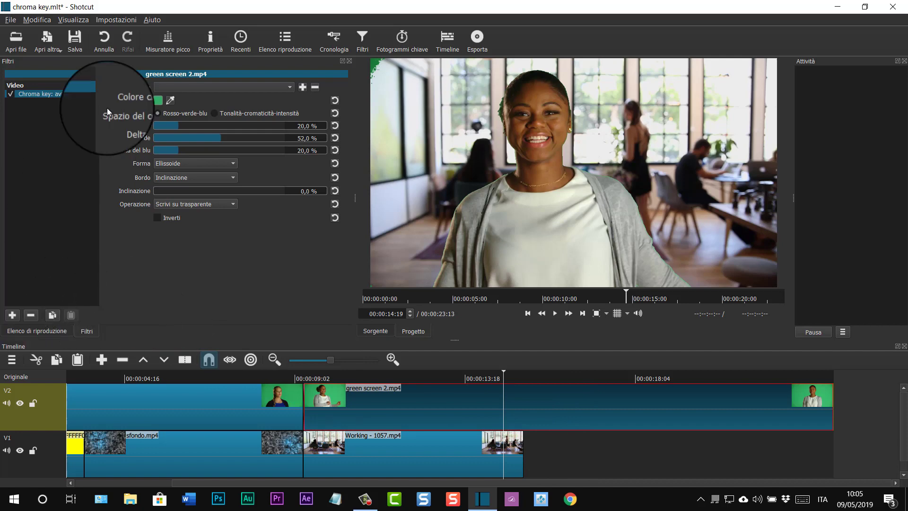
# Place 23.mp4 from the playlist on V1 directly after Working - 1057.mp4 and shorten its end to match the end of green screen 2.mp4.
pyautogui.click(287, 40)
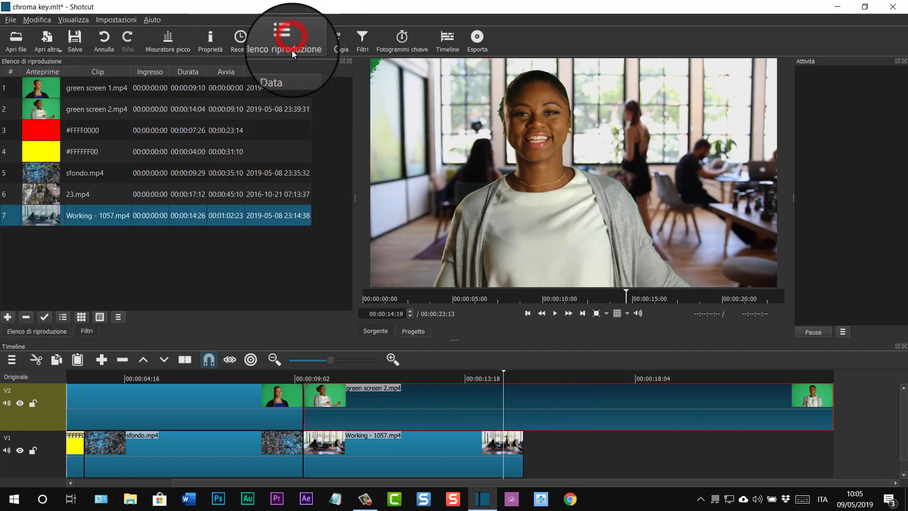
pyautogui.click(48, 192)
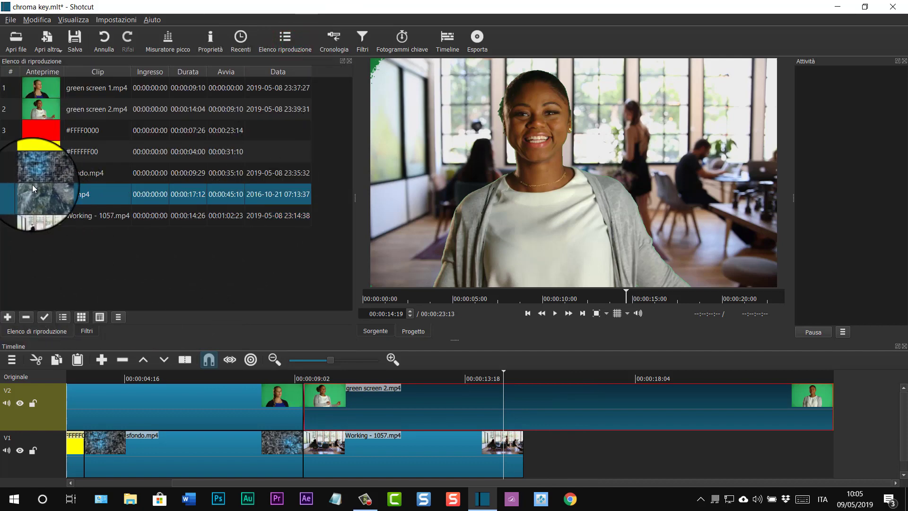
pyautogui.moveTo(25, 192); pyautogui.dragTo(492, 483)
pyautogui.click(635, 448)
pyautogui.moveTo(624, 448); pyautogui.dragTo(539, 462)
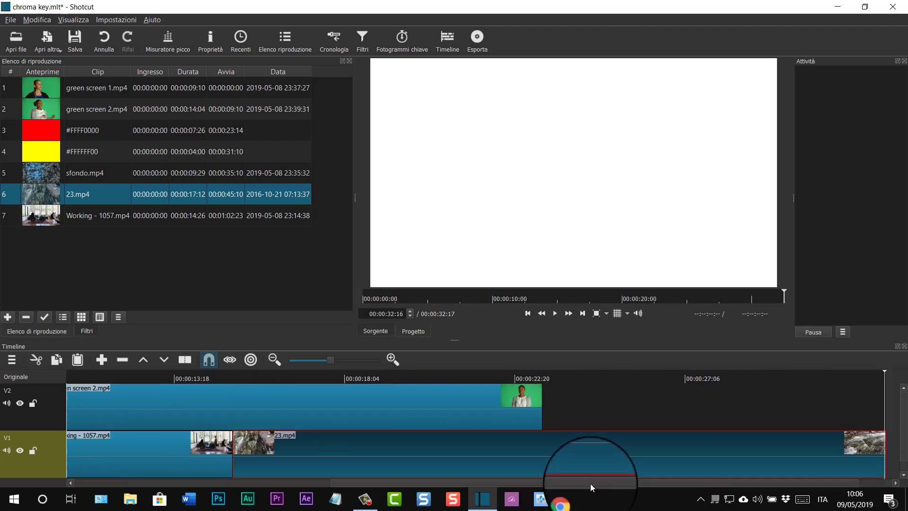
pyautogui.moveTo(831, 445)
pyautogui.mouseDown()
pyautogui.moveTo(619, 449)
pyautogui.moveTo(846, 449)
pyautogui.moveTo(832, 449)
pyautogui.mouseUp()
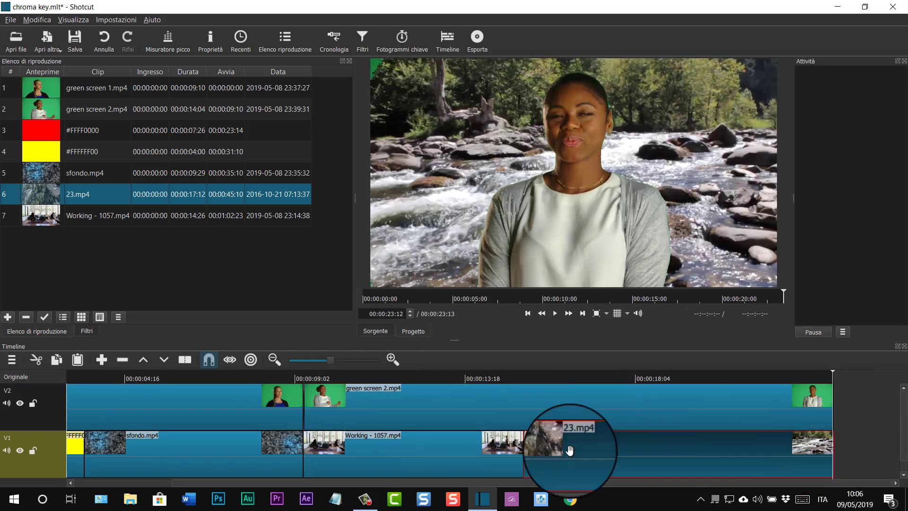
# Play the timeline from about 00:00:13:19 into 23.mp4 to check the keyed subject over both video backgrounds.
pyautogui.click(608, 414)
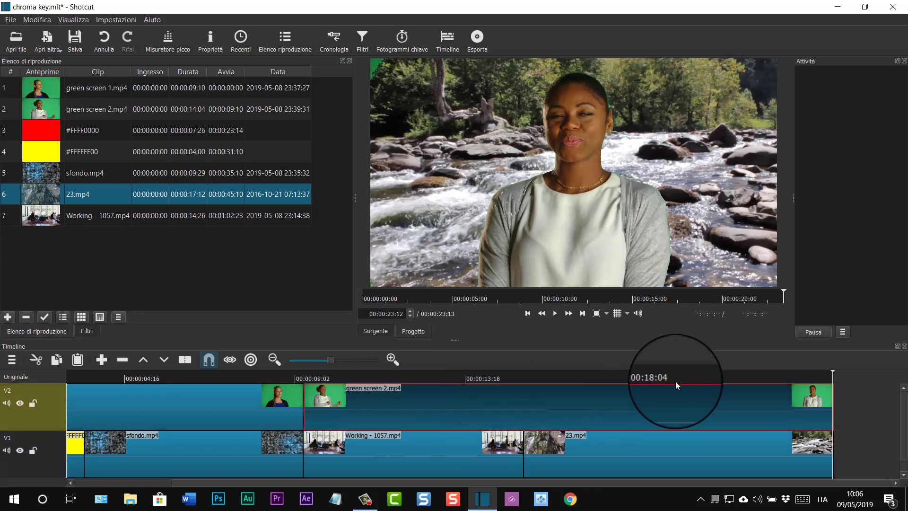
pyautogui.click(528, 313)
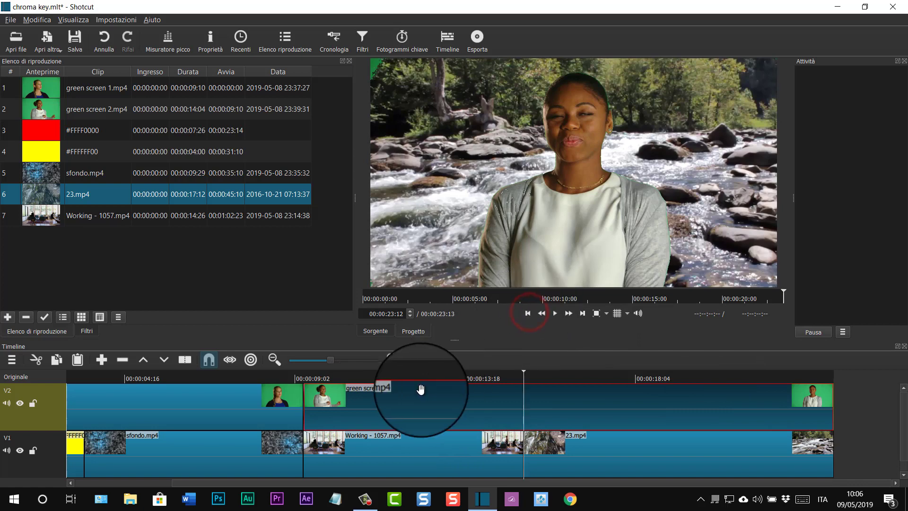
pyautogui.click(524, 370)
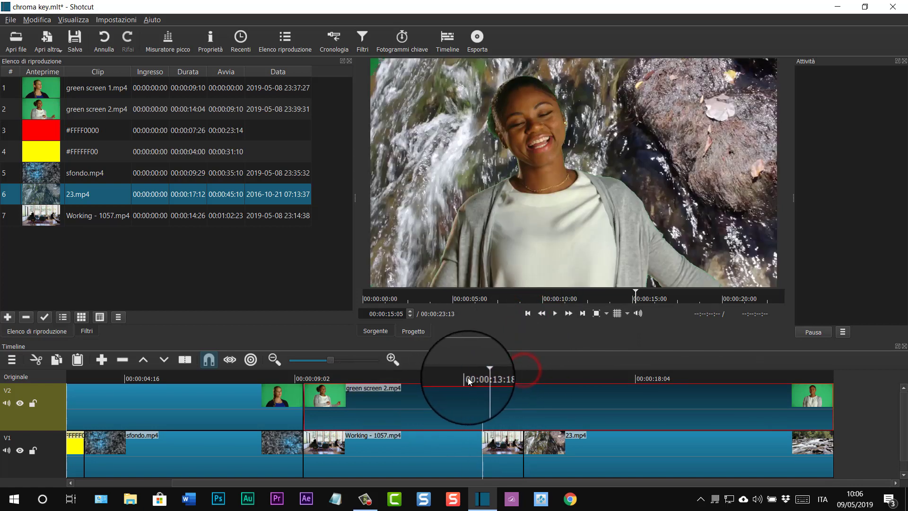
pyautogui.moveTo(468, 381); pyautogui.dragTo(466, 379)
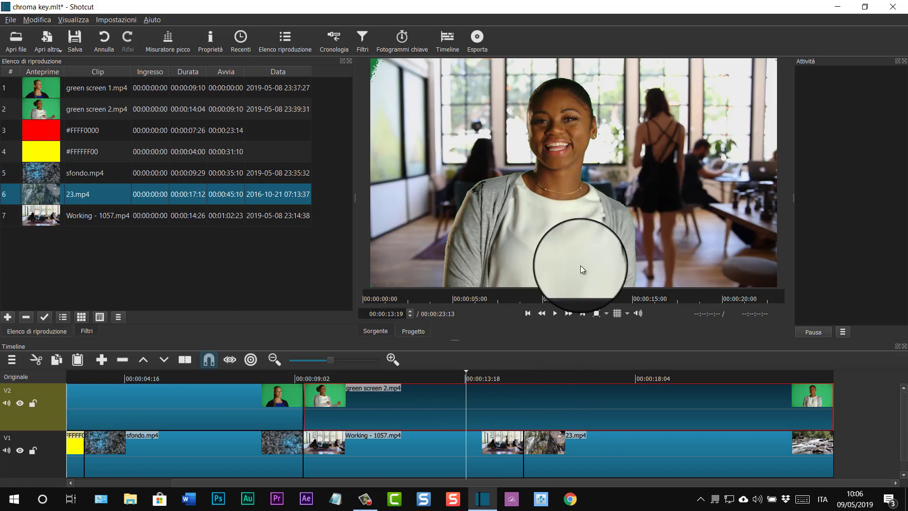
pyautogui.click(554, 313)
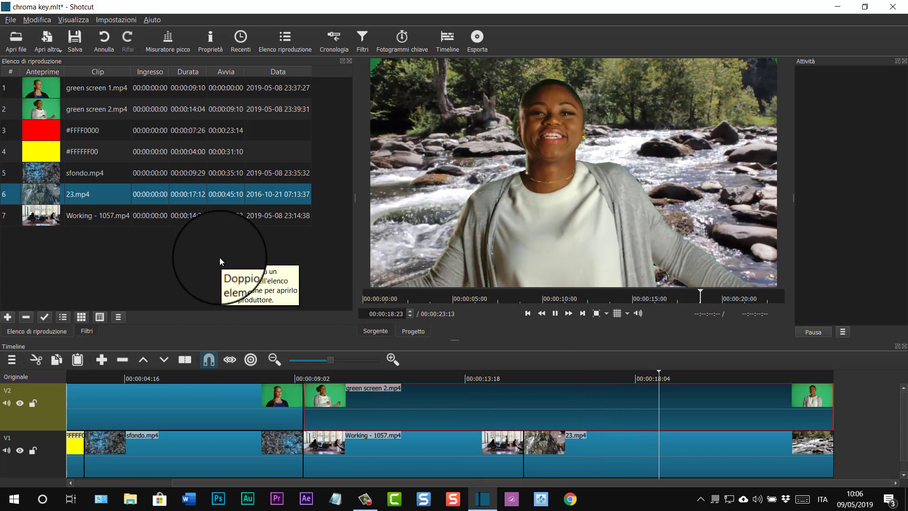
pyautogui.click(555, 314)
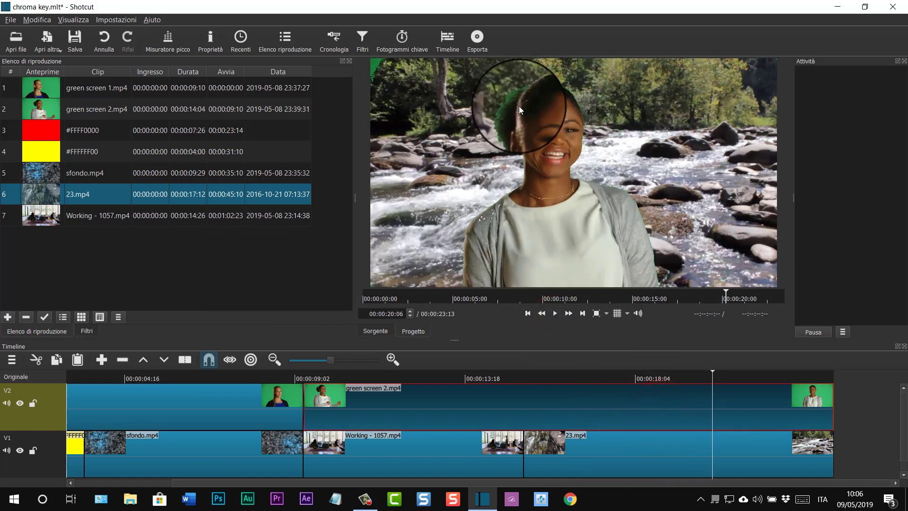
# Raise the green delta of the advanced chroma key on green screen 2.mp4 to 68,0 %.
pyautogui.click(363, 38)
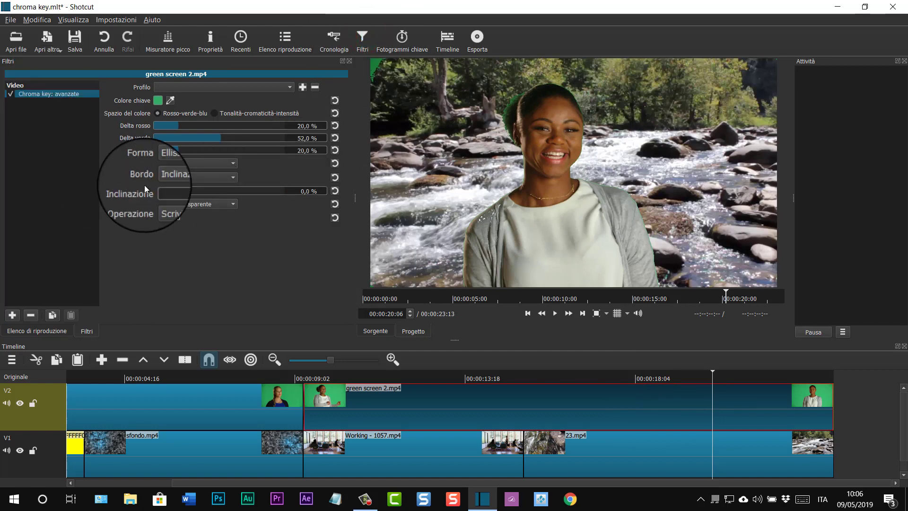
pyautogui.click(220, 137)
pyautogui.moveTo(220, 137); pyautogui.dragTo(243, 140)
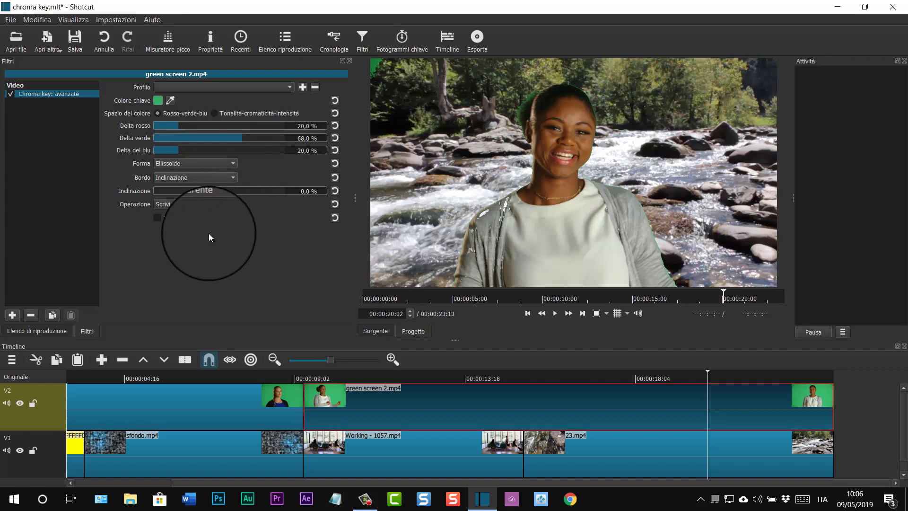
# Remove the Chroma key: avanzate filter from green screen 2.mp4 and add the Chroma key: semplice filter instead.
pyautogui.click(31, 315)
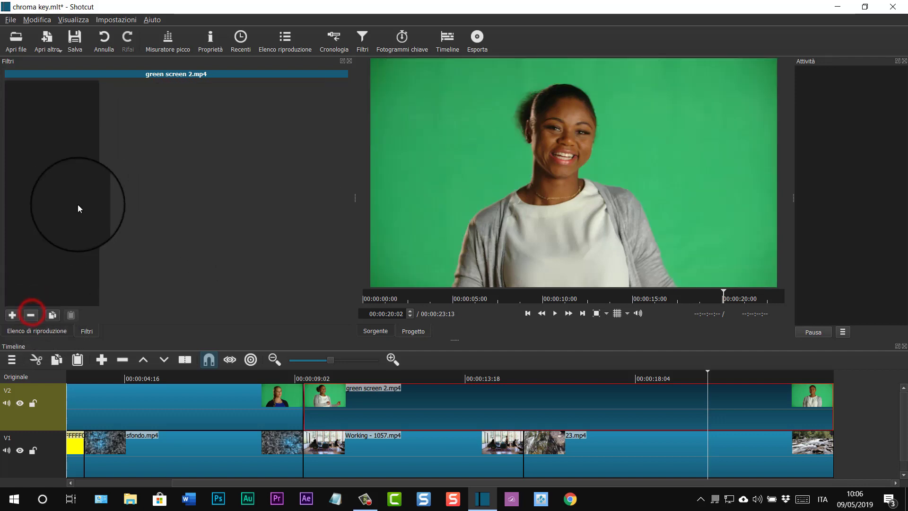
pyautogui.click(363, 38)
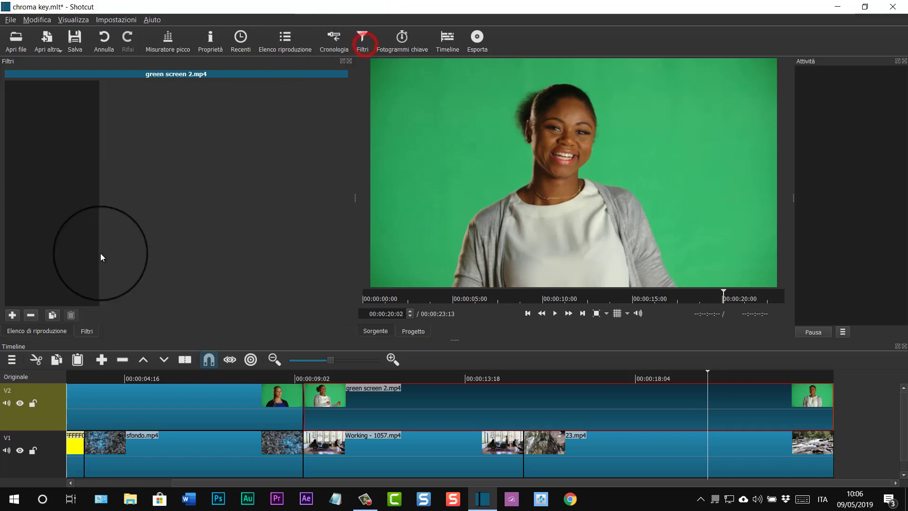
pyautogui.click(15, 310)
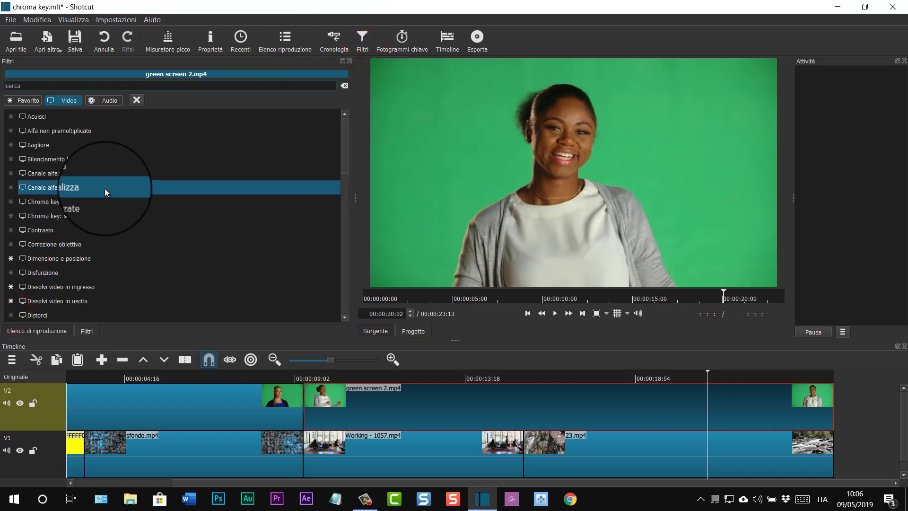
pyautogui.click(85, 217)
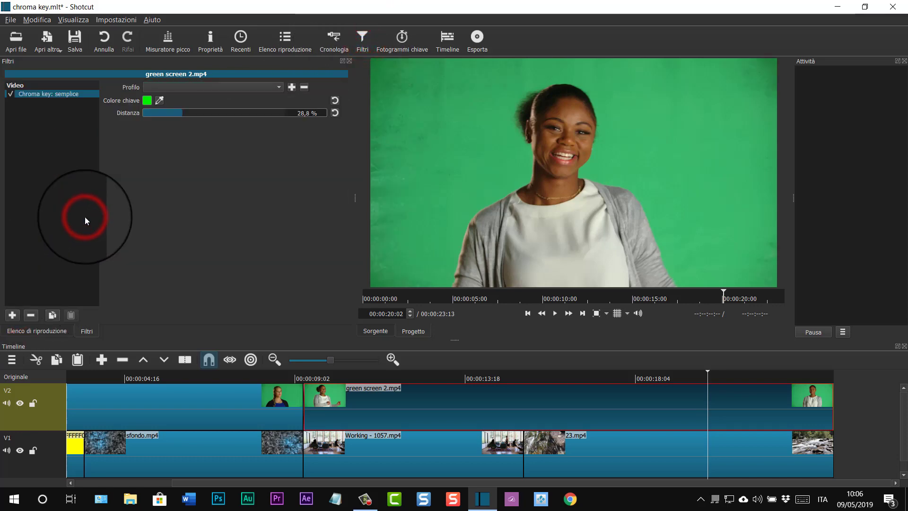
# At about 00:00:13:28, sample the green backdrop as the simple key's colour and set its distance to 17,8 %.
pyautogui.click(503, 396)
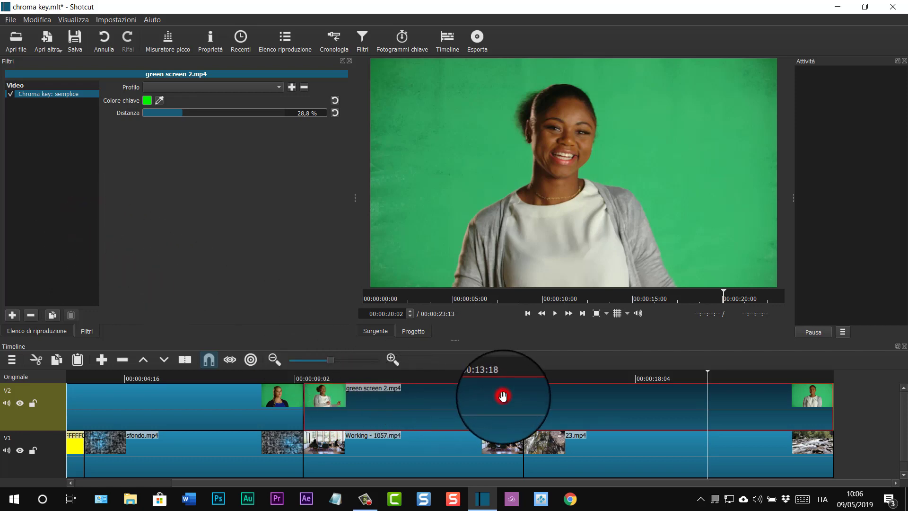
pyautogui.click(708, 371)
pyautogui.moveTo(642, 380); pyautogui.dragTo(475, 379)
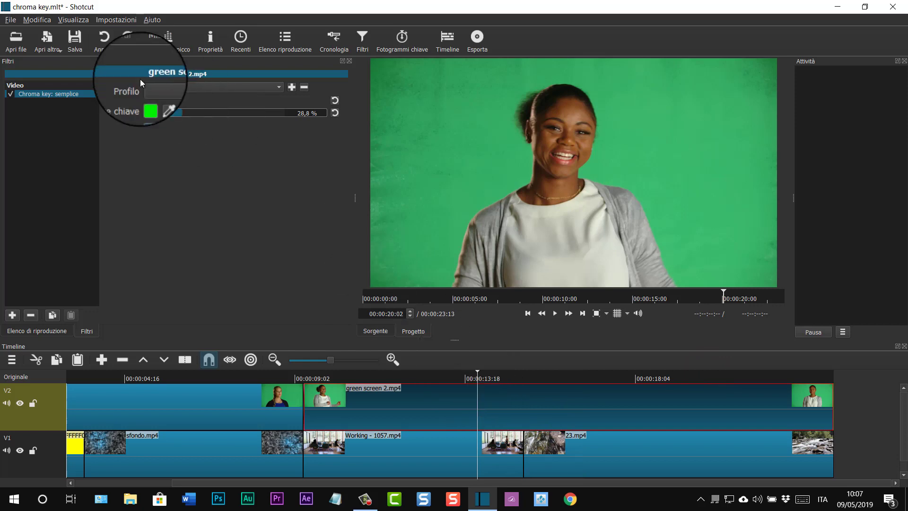
pyautogui.click(160, 101)
pyautogui.click(484, 115)
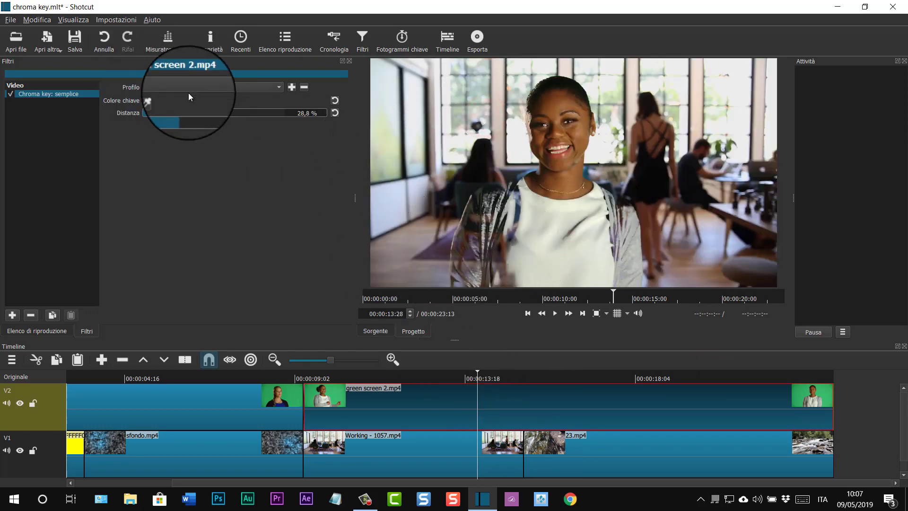
pyautogui.moveTo(177, 113); pyautogui.dragTo(170, 110)
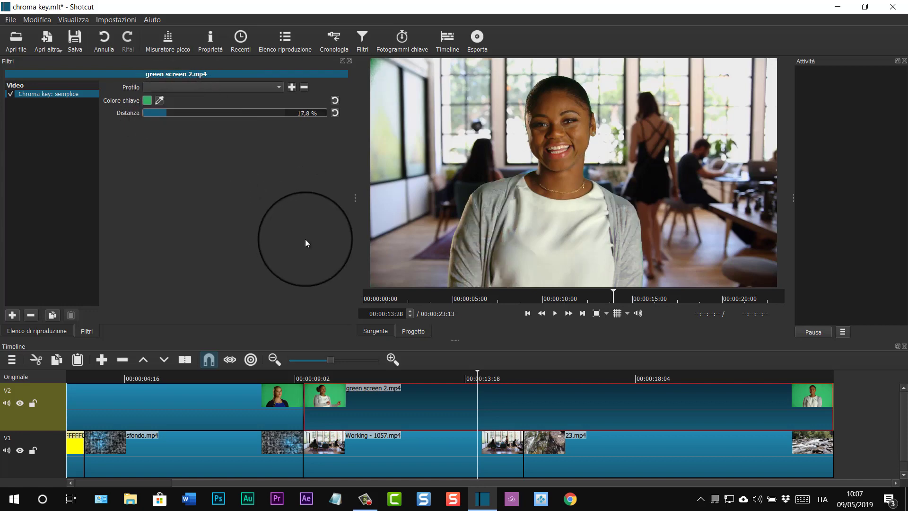
# Play the timeline from 00:00:13:28 into 23.mp4 to check the simple chroma key result.
pyautogui.click(555, 313)
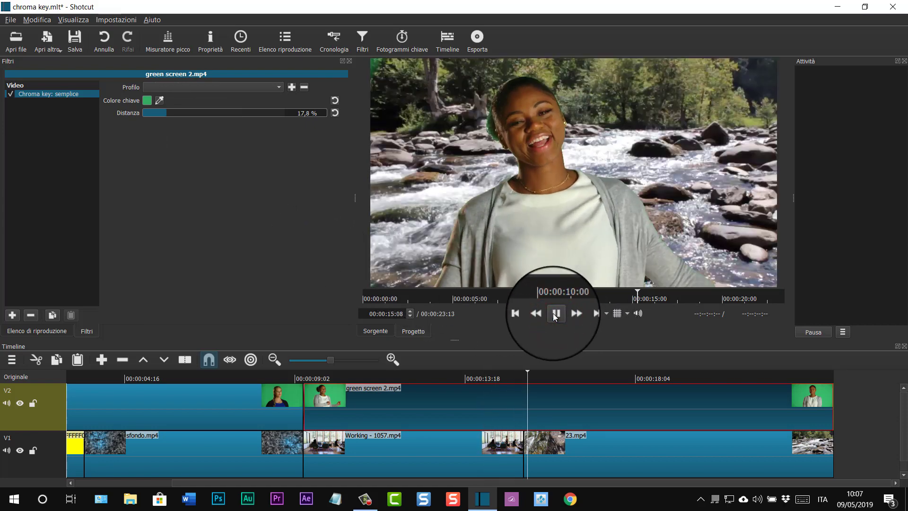
pyautogui.click(555, 313)
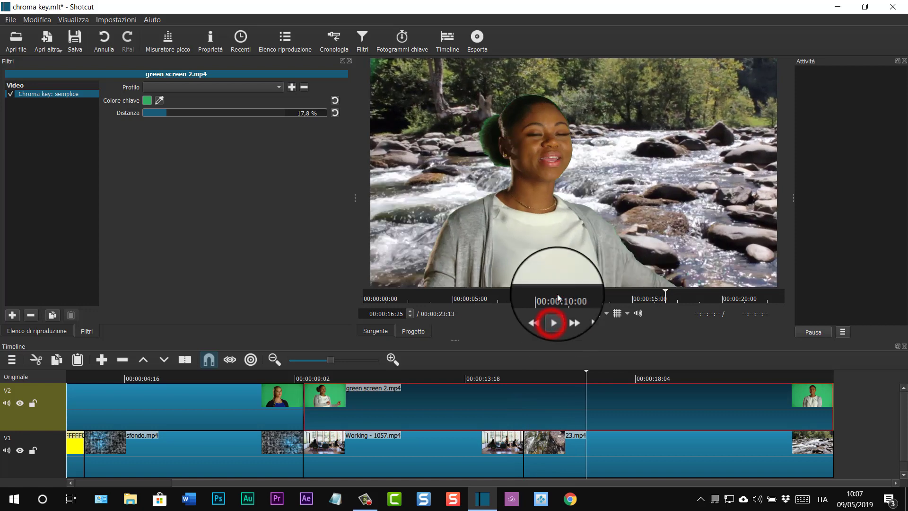